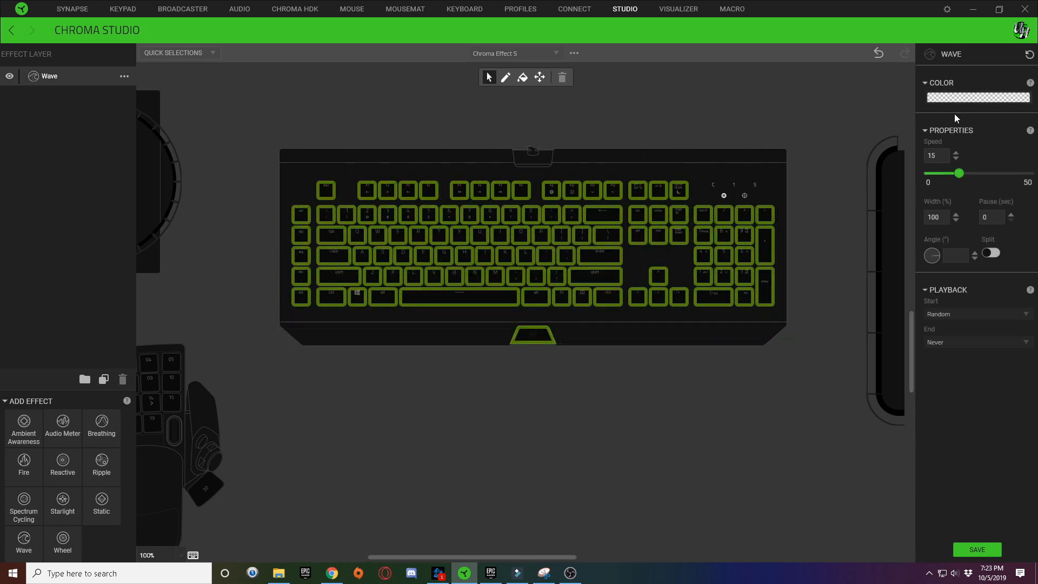
# Apply the black-green-black pattern to the Wave color and set both end stops to hex 141414
pyautogui.click(966, 97)
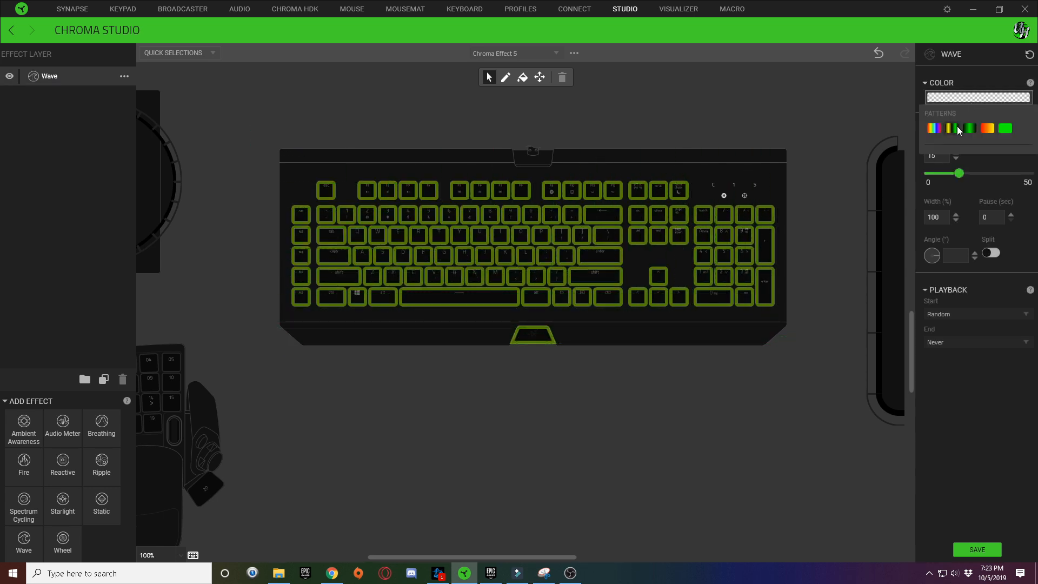
pyautogui.click(967, 128)
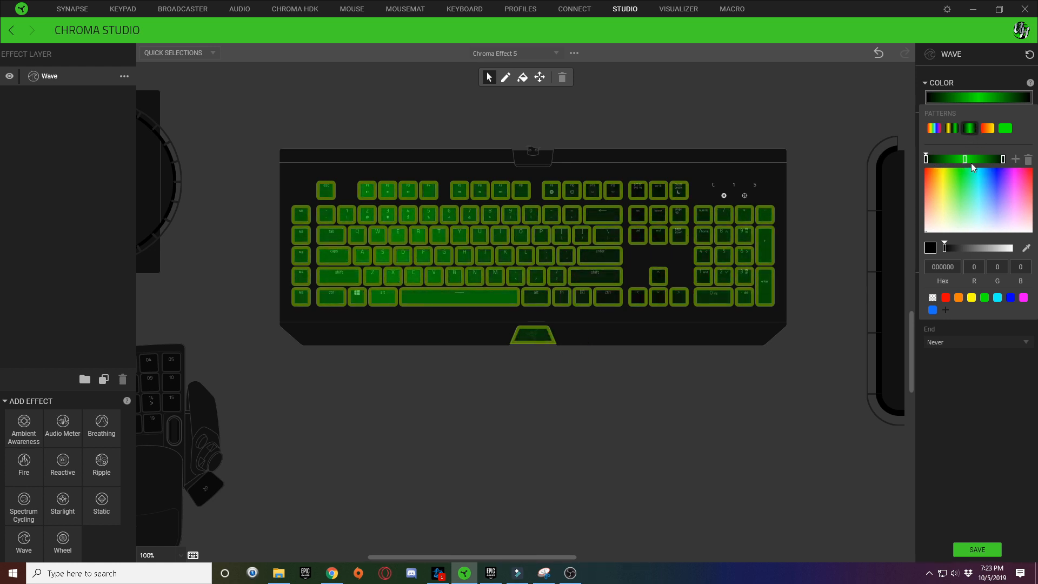
pyautogui.moveTo(944, 252); pyautogui.dragTo(950, 254)
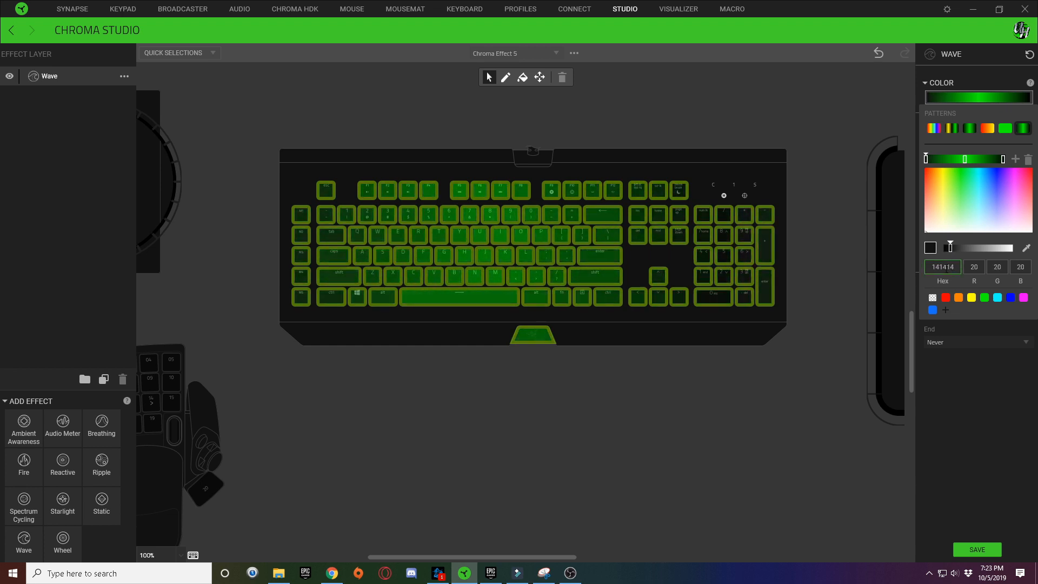
pyautogui.doubleClick(947, 269)
pyautogui.hotkey('ctrl', 'c')
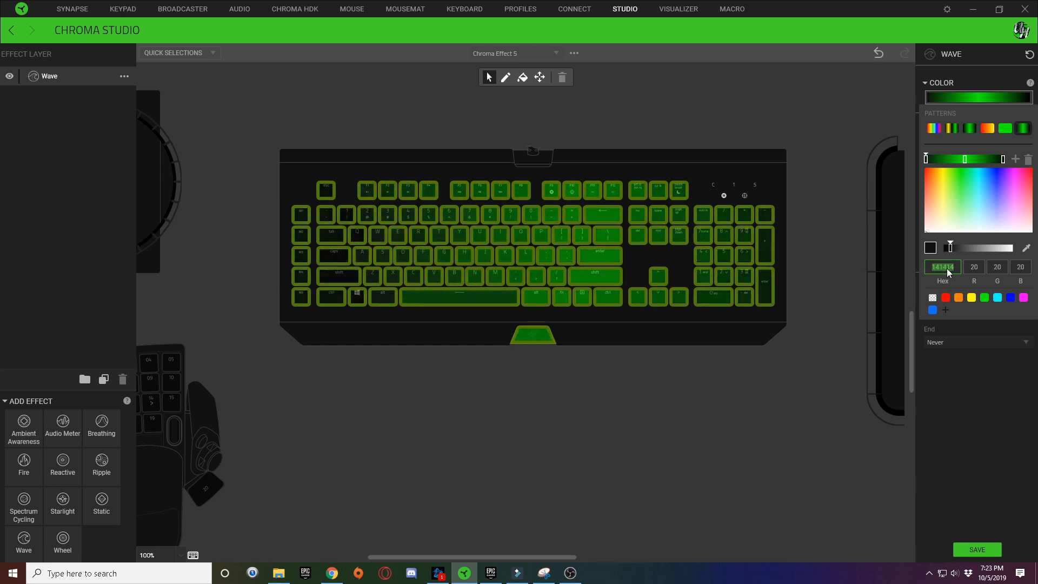
pyautogui.click(1003, 160)
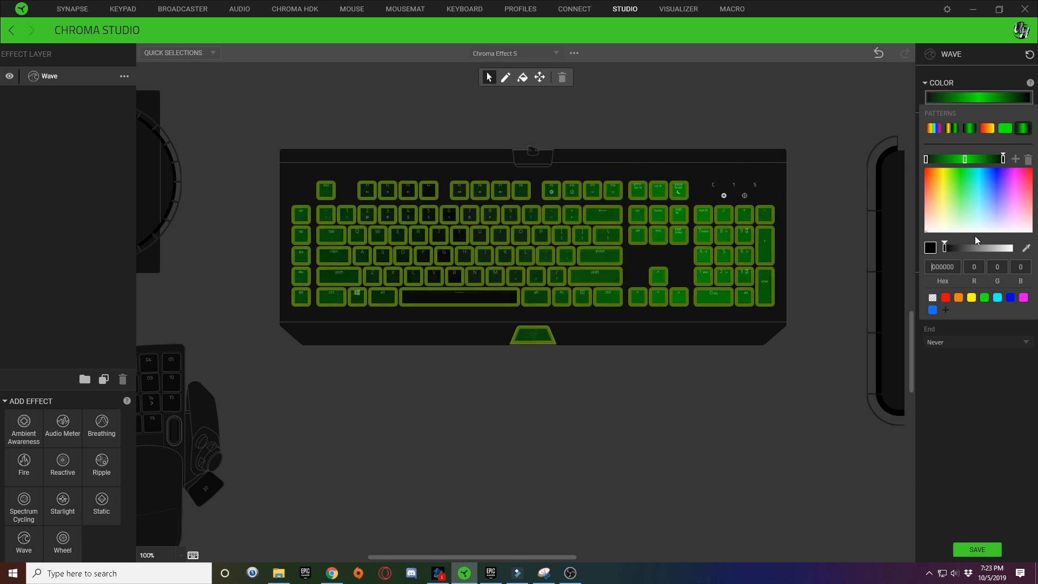
pyautogui.doubleClick(947, 267)
pyautogui.hotkey('ctrl', 'v')
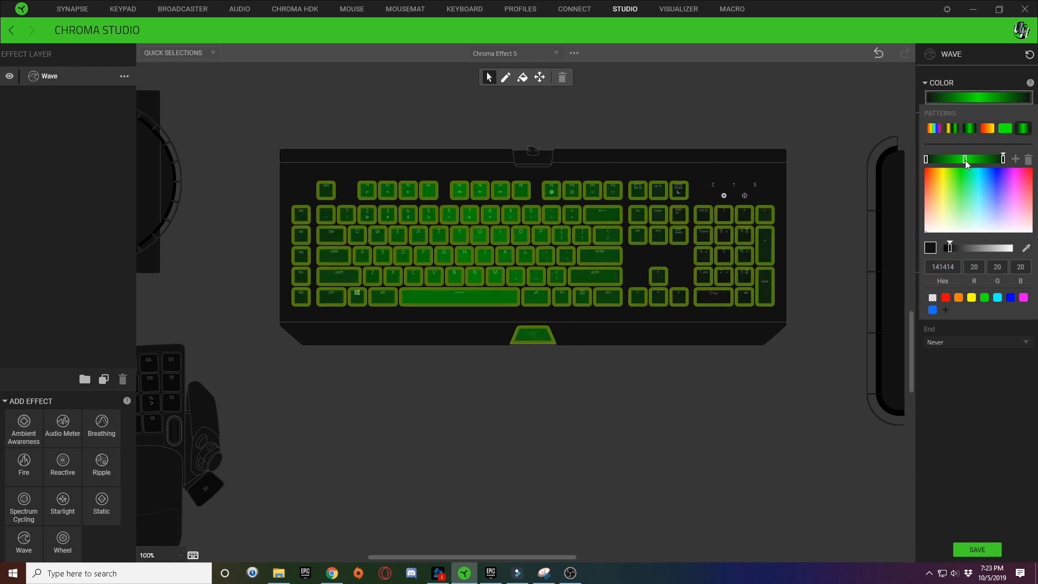
# Recolor the Wave gradient's middle stop from white down to the dark gray 303030
pyautogui.click(965, 160)
pyautogui.click(946, 230)
pyautogui.click(946, 232)
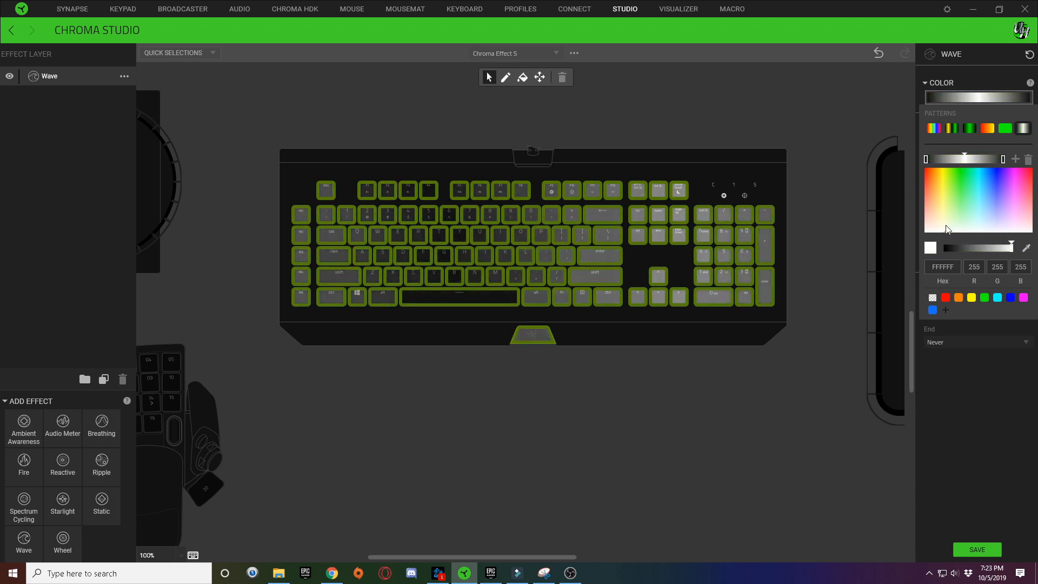
pyautogui.moveTo(1012, 251); pyautogui.dragTo(958, 249)
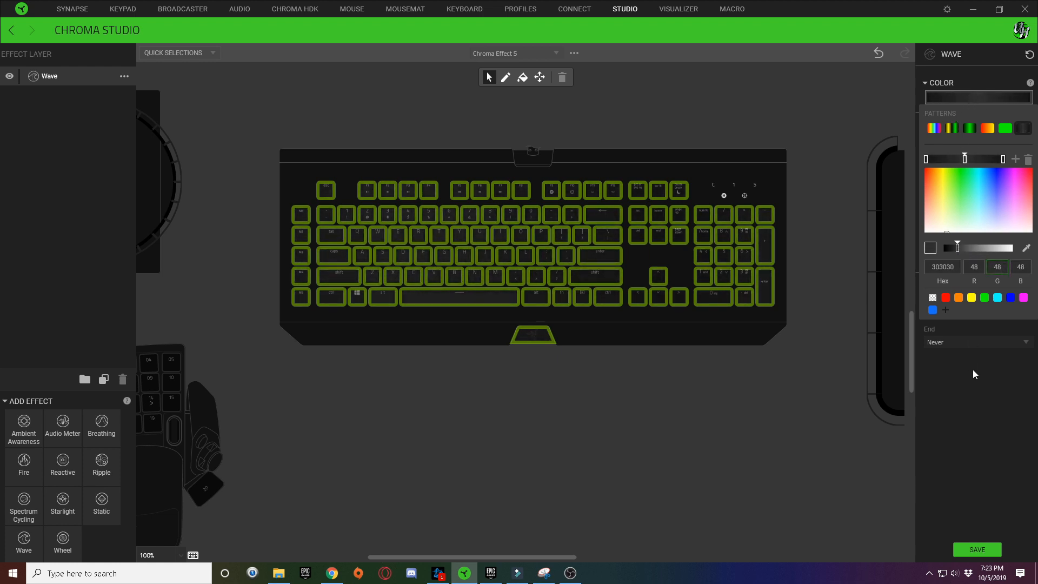
pyautogui.click(994, 403)
# Set the wave speed to 7 and turn on Split, then save the effect and deselect the keys
pyautogui.click(956, 159)
pyautogui.click(956, 159)
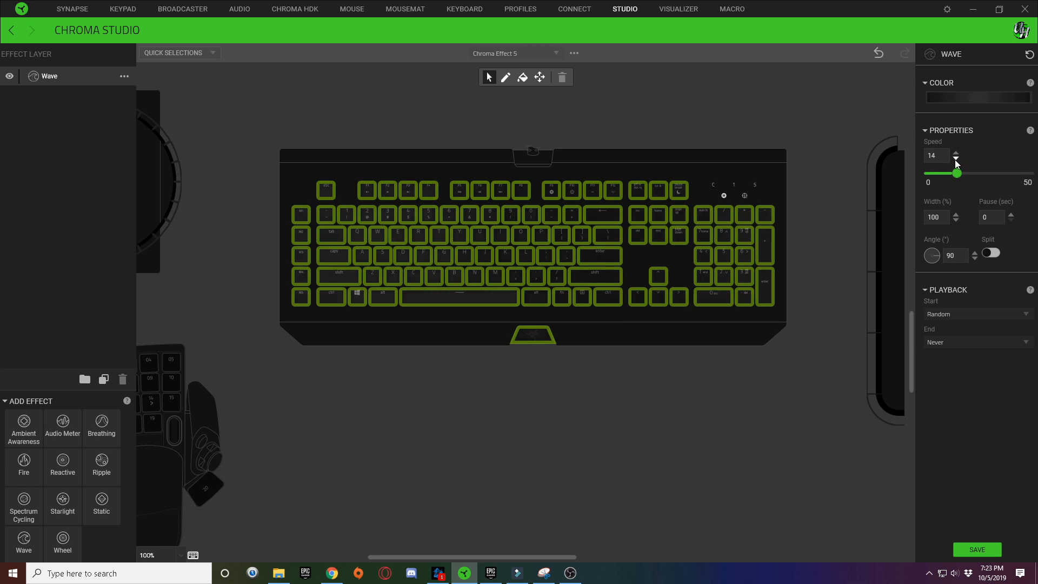
pyautogui.click(956, 158)
pyautogui.click(955, 158)
pyautogui.click(956, 159)
pyautogui.click(955, 159)
pyautogui.click(956, 159)
pyautogui.click(955, 158)
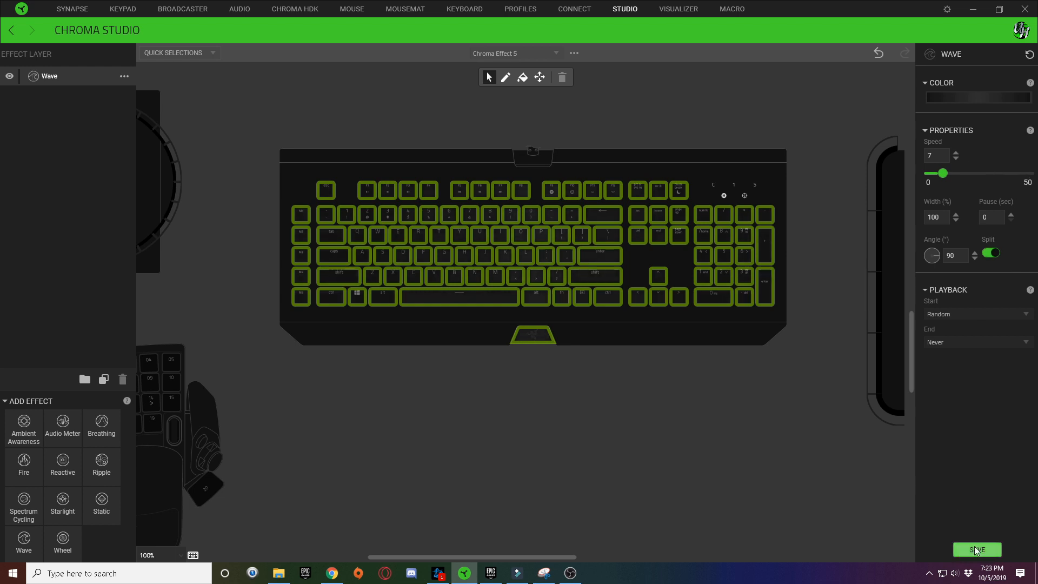
pyautogui.click(832, 458)
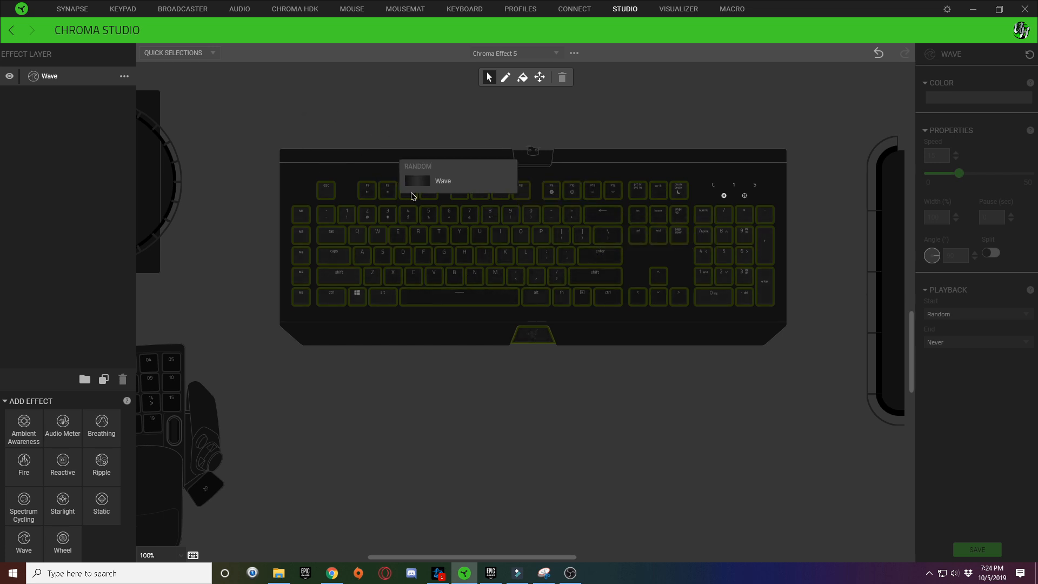
# Select the rounded block of central keys from F1–F8 down to the spacebar and apply the yellow-and-green striped pattern
pyautogui.moveTo(340, 228); pyautogui.dragTo(563, 238)
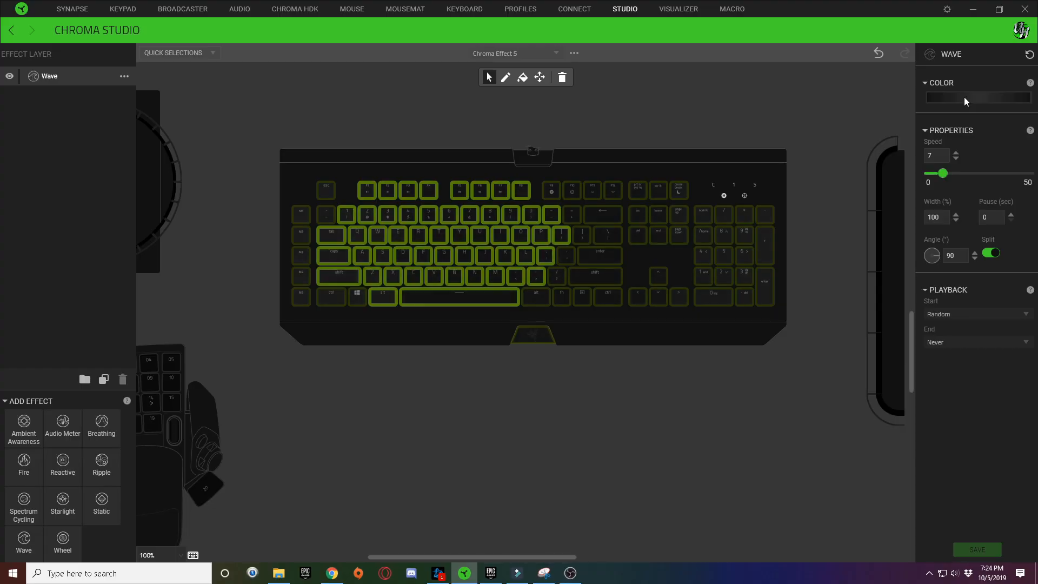
pyautogui.click(964, 97)
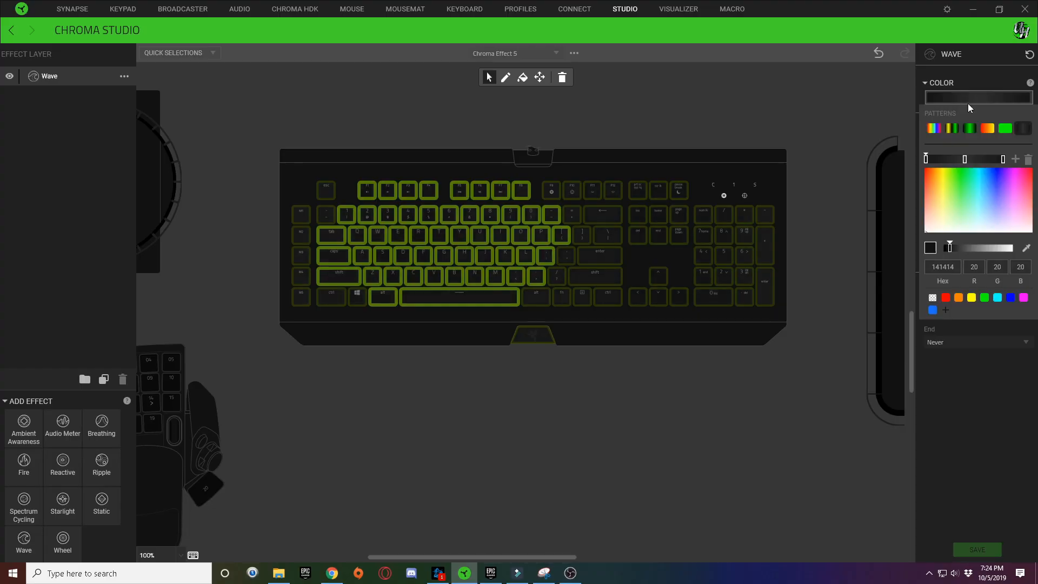
pyautogui.click(954, 135)
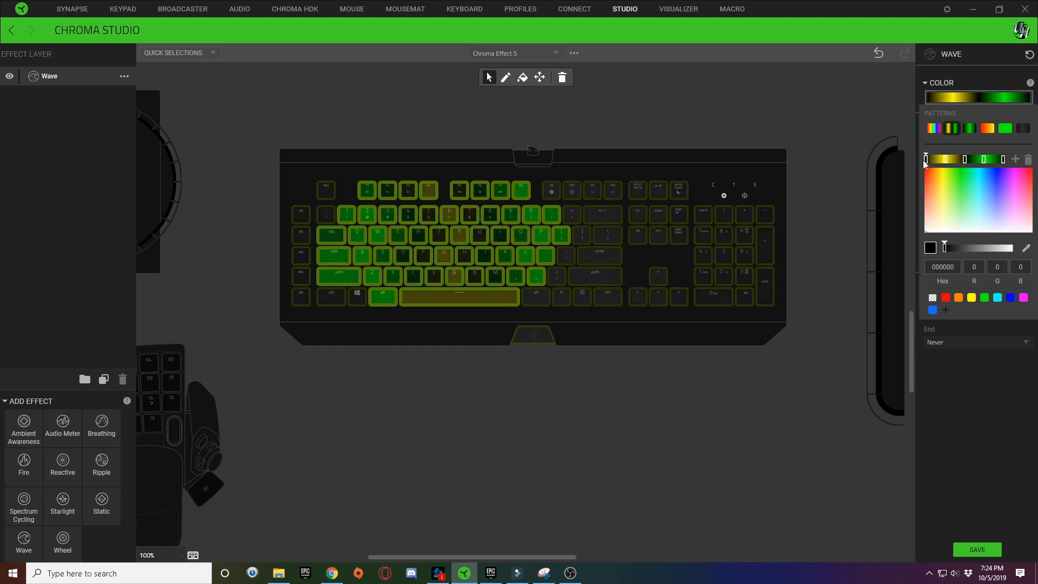
# Set the gradient's first and middle stops to orange FF8000 and shift the middle stop slightly toward the start
pyautogui.click(959, 299)
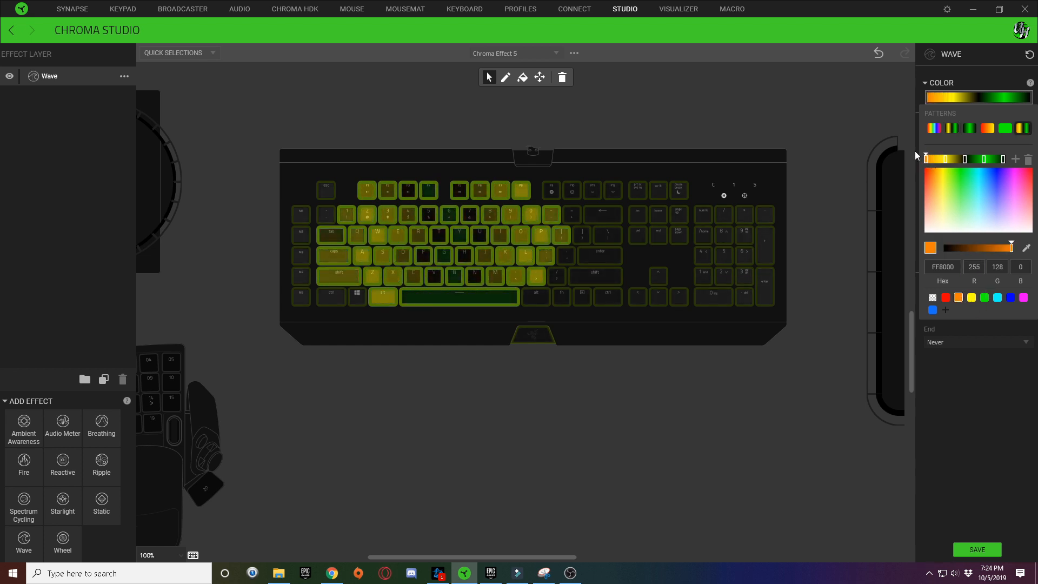
pyautogui.click(946, 160)
pyautogui.click(964, 159)
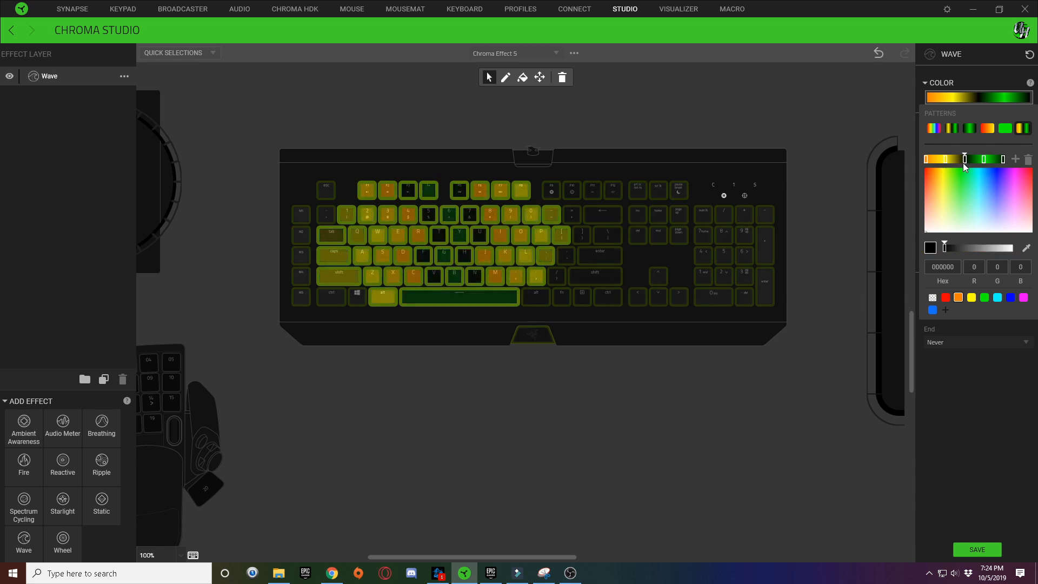
pyautogui.click(957, 298)
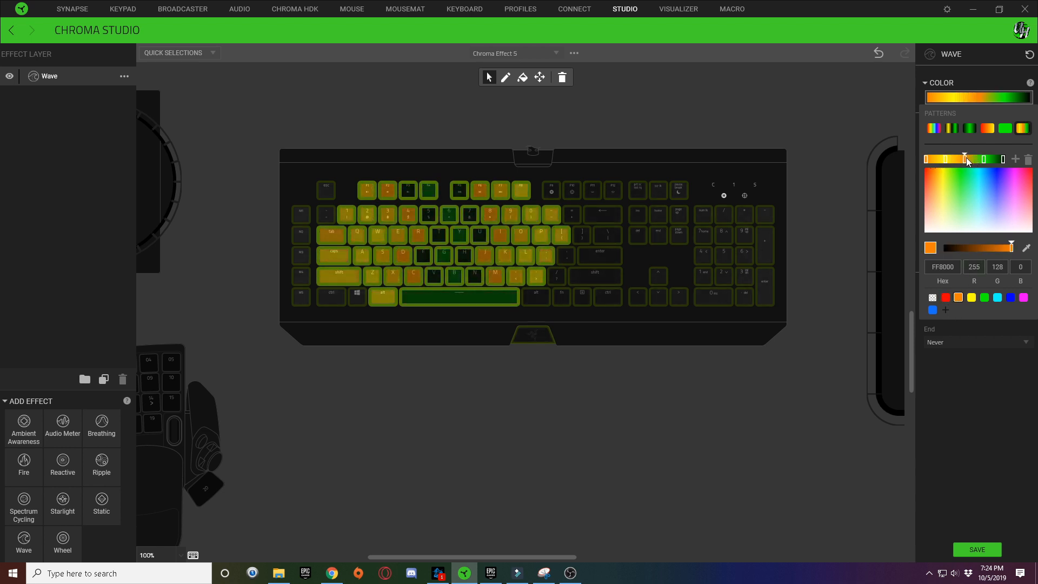
pyautogui.moveTo(958, 160); pyautogui.dragTo(956, 160)
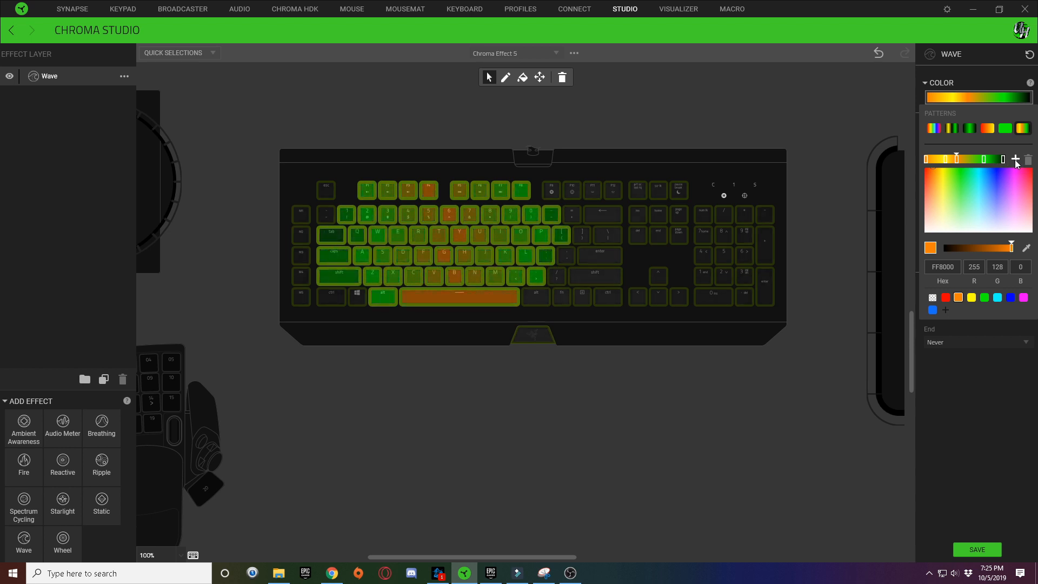
# Add another orange stop past the middle, then recolor the green stop yellow FFFF00 and the last stop orange FF8000
pyautogui.click(983, 159)
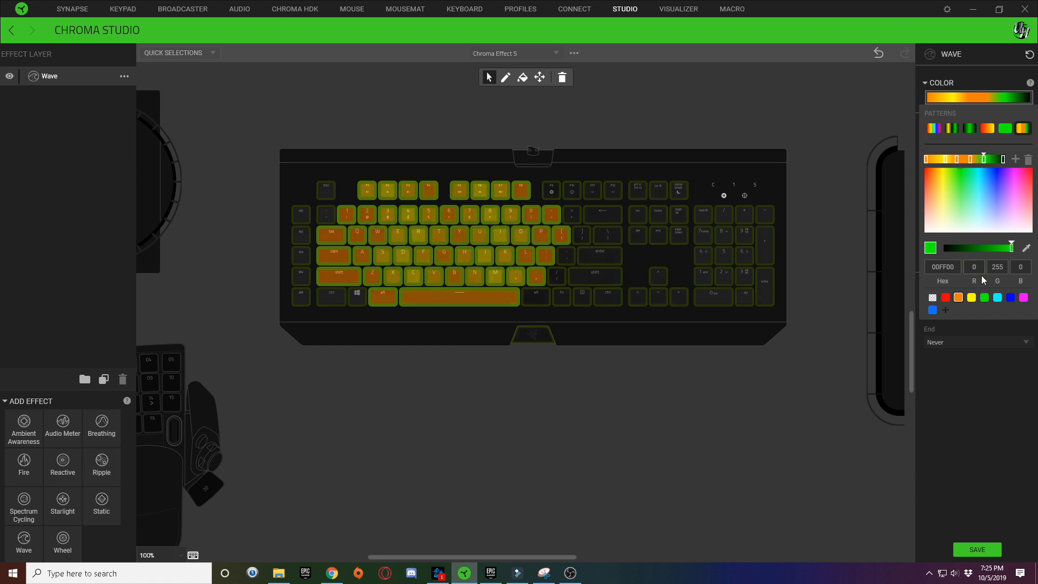
pyautogui.click(971, 298)
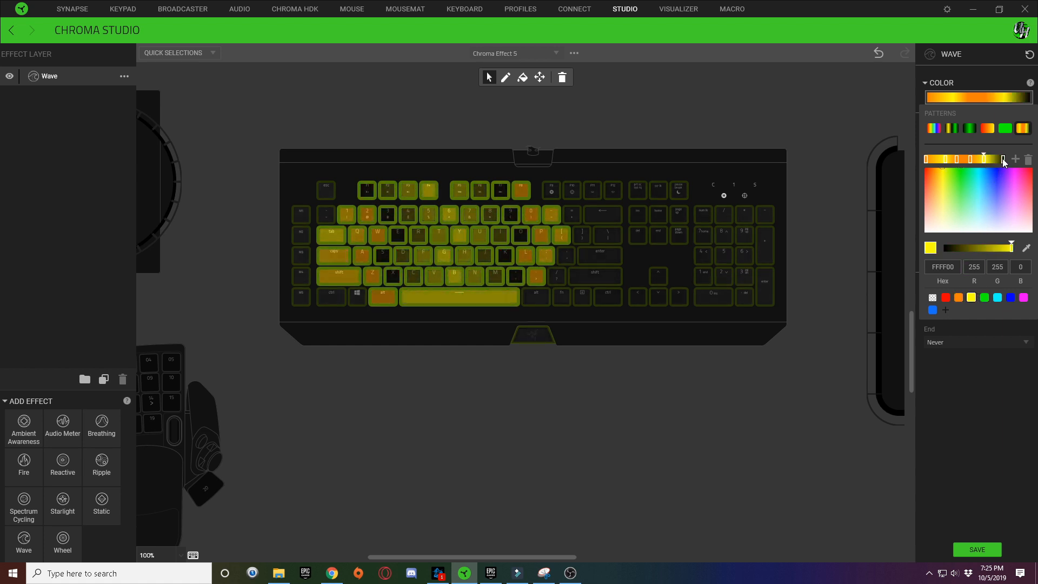
pyautogui.click(1003, 159)
pyautogui.click(959, 298)
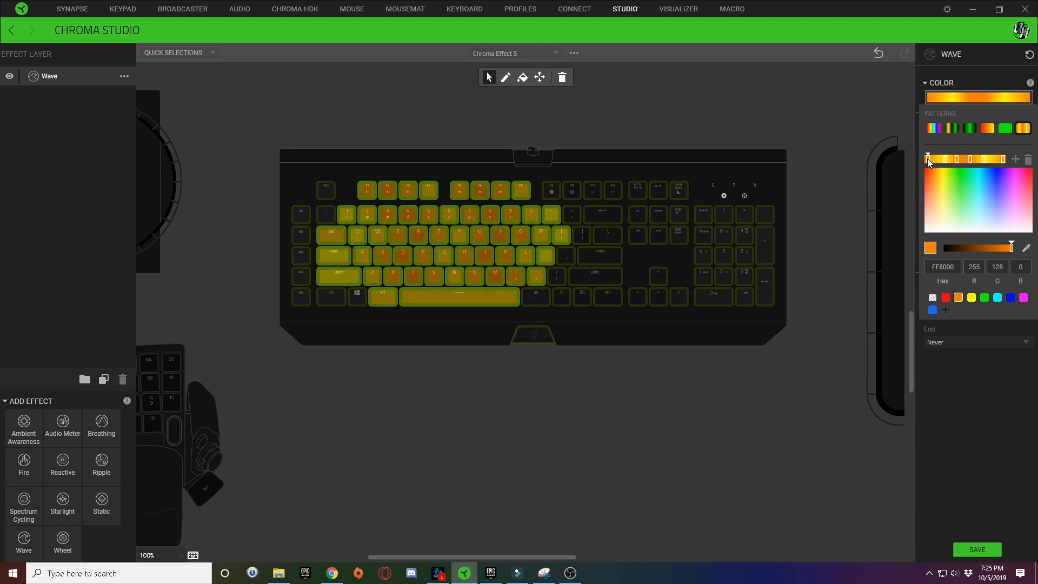
# Move the first and last orange stops inward to widen the orange bands of the gradient
pyautogui.moveTo(931, 161); pyautogui.dragTo(935, 160)
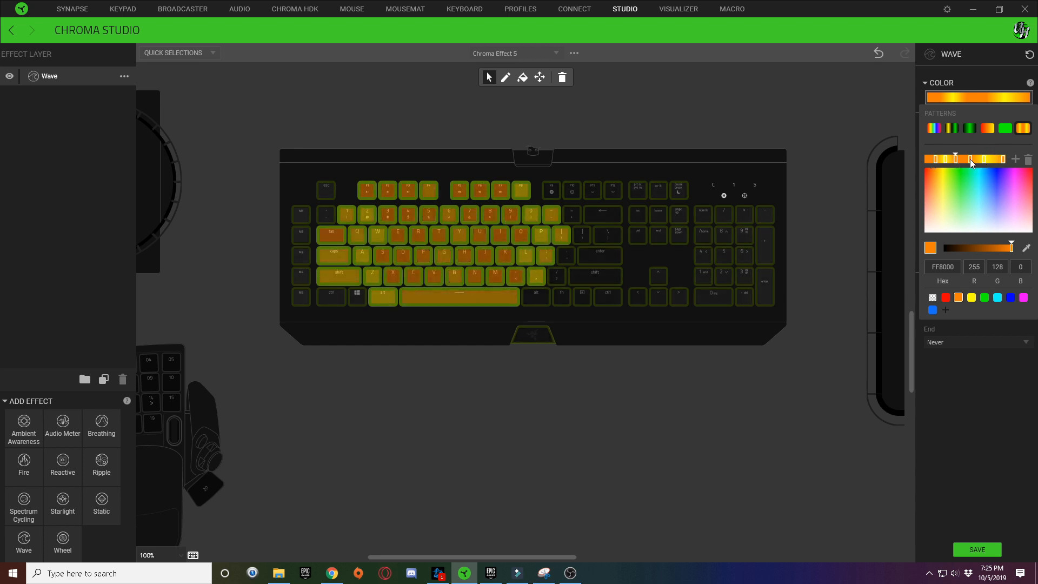
pyautogui.moveTo(1002, 159); pyautogui.dragTo(998, 160)
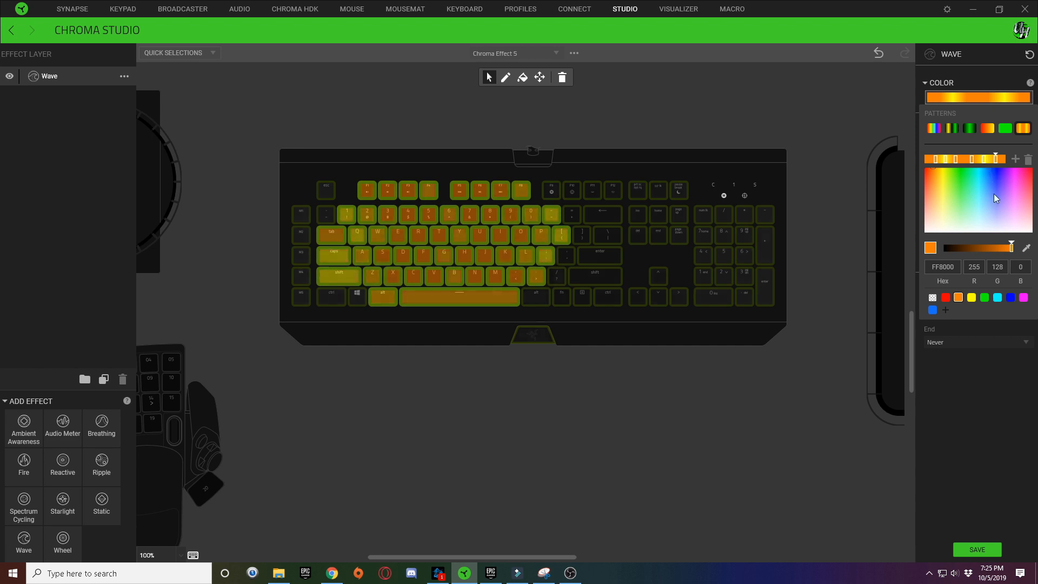
pyautogui.click(995, 388)
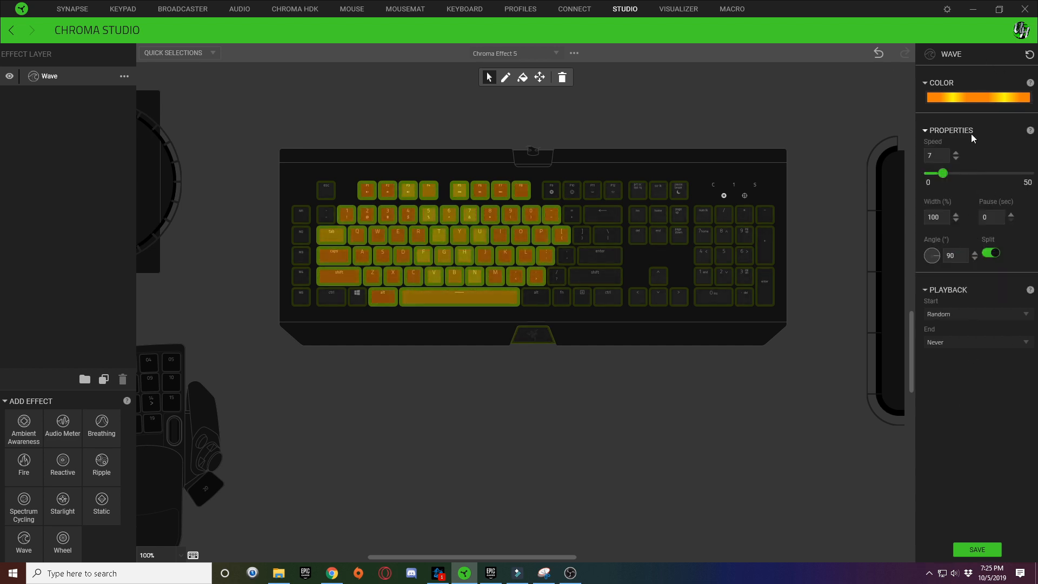
# Set the wave speed of the orange-and-yellow keys to 4 and save the effect
pyautogui.click(957, 158)
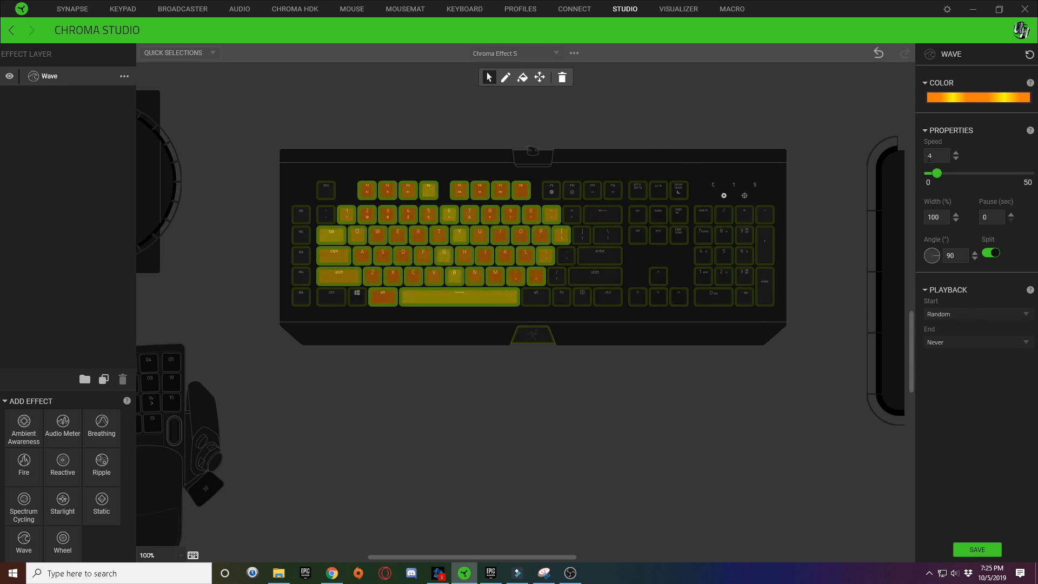
pyautogui.click(982, 549)
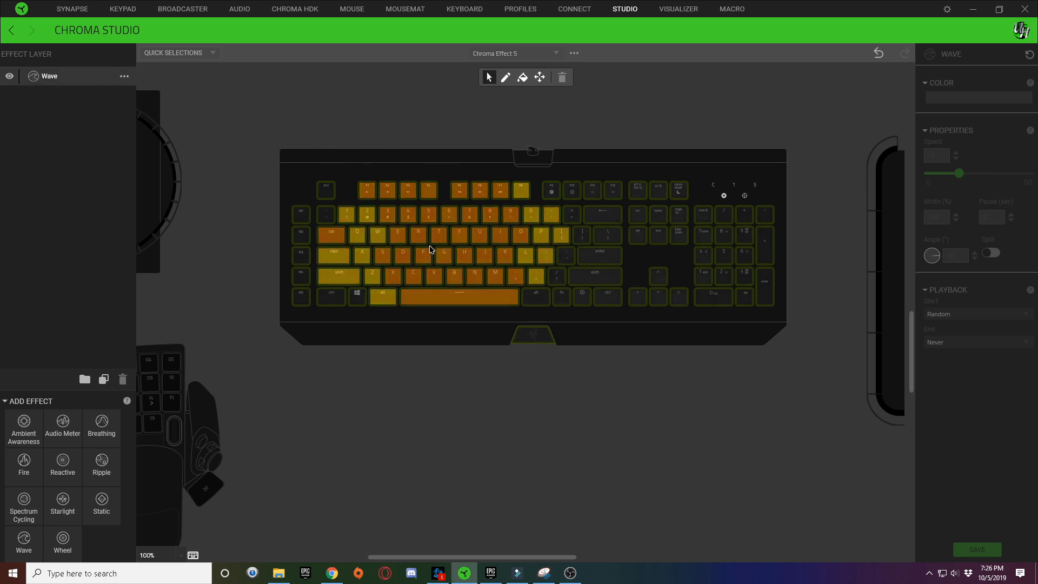
# Select the face-shaped group of keys: F3, 3, 4, F6, 7, 8, S, D, J, K and X through M
pyautogui.click(411, 200)
pyautogui.click(407, 213)
pyautogui.click(385, 213)
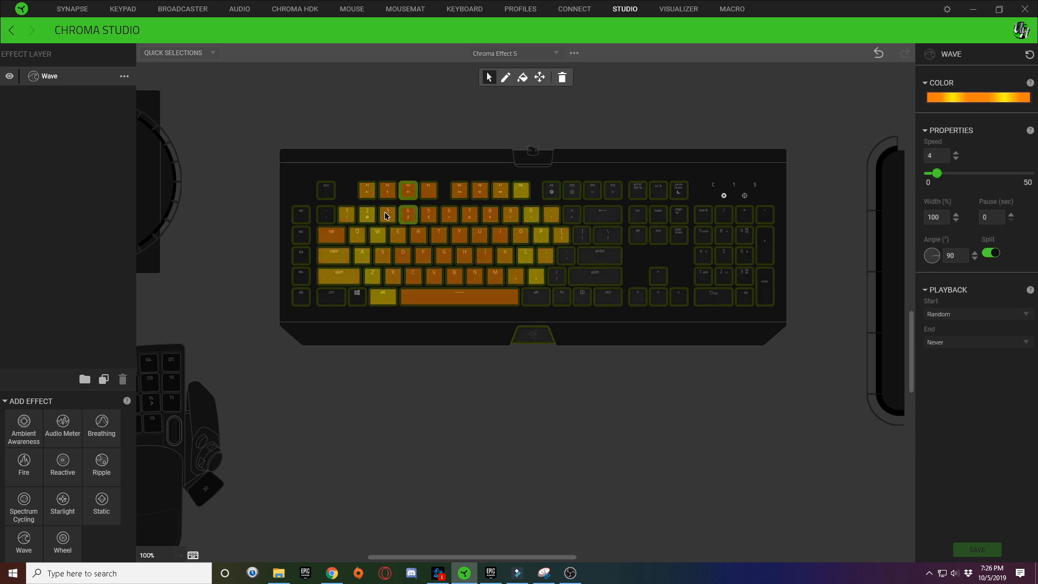
pyautogui.click(480, 190)
pyautogui.click(470, 215)
pyautogui.click(490, 215)
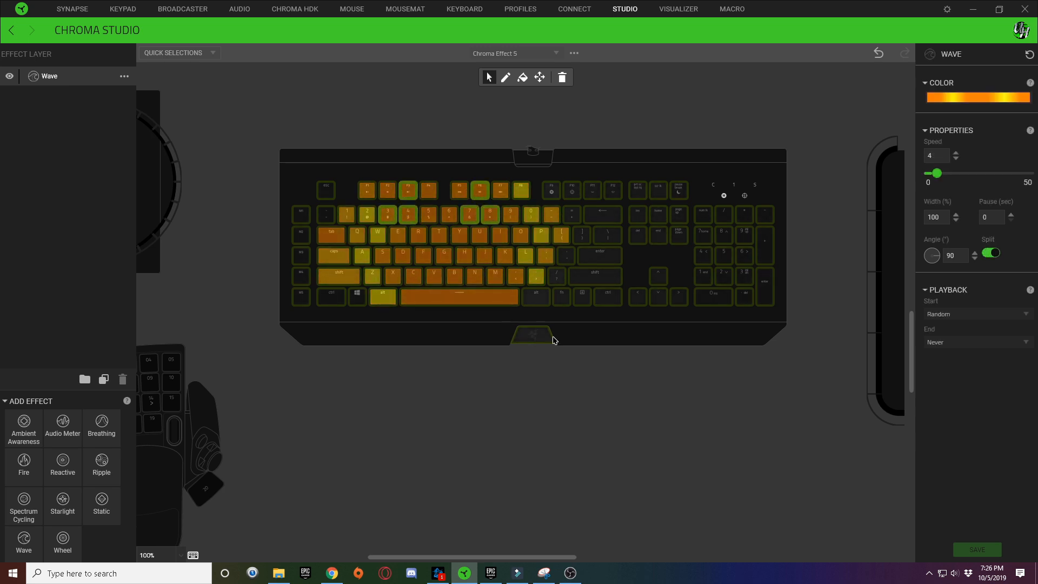
pyautogui.moveTo(385, 257); pyautogui.dragTo(511, 273)
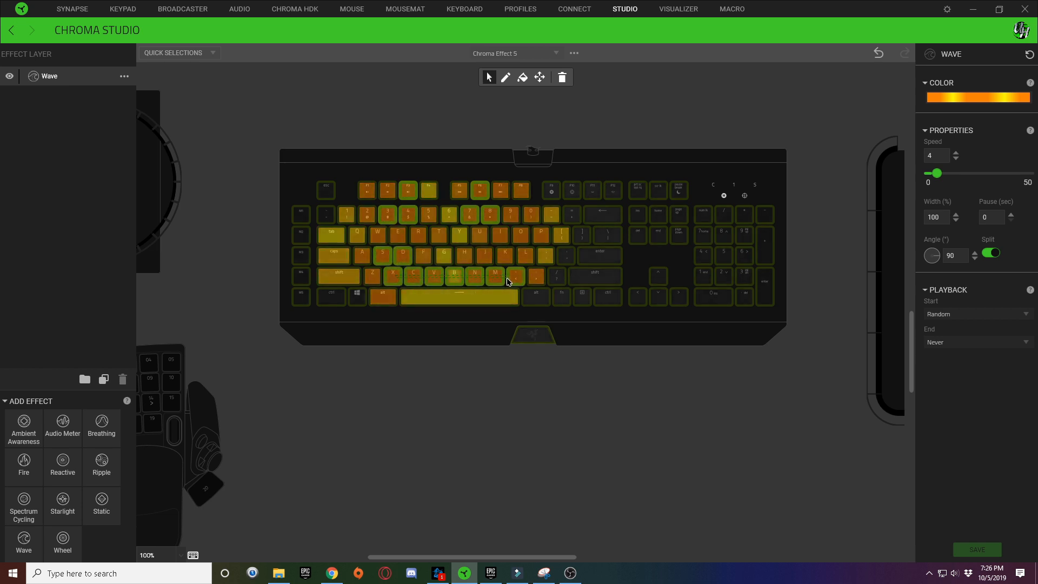
pyautogui.click(515, 273)
pyautogui.click(508, 257)
pyautogui.click(486, 256)
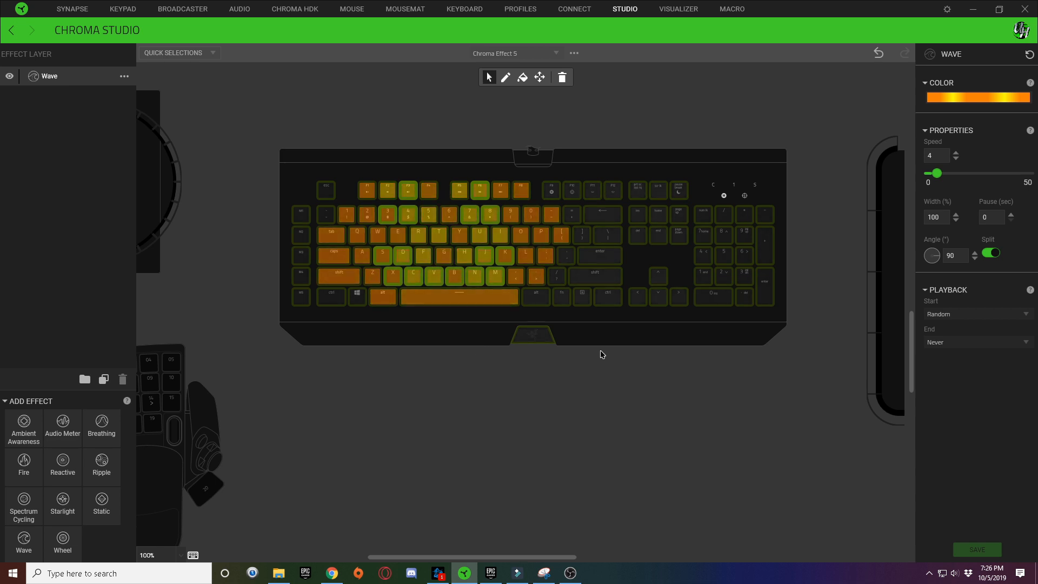
# Apply the black-green-black gradient pattern to the selected face keys and recolor its middle stop white FFFFFF
pyautogui.click(974, 98)
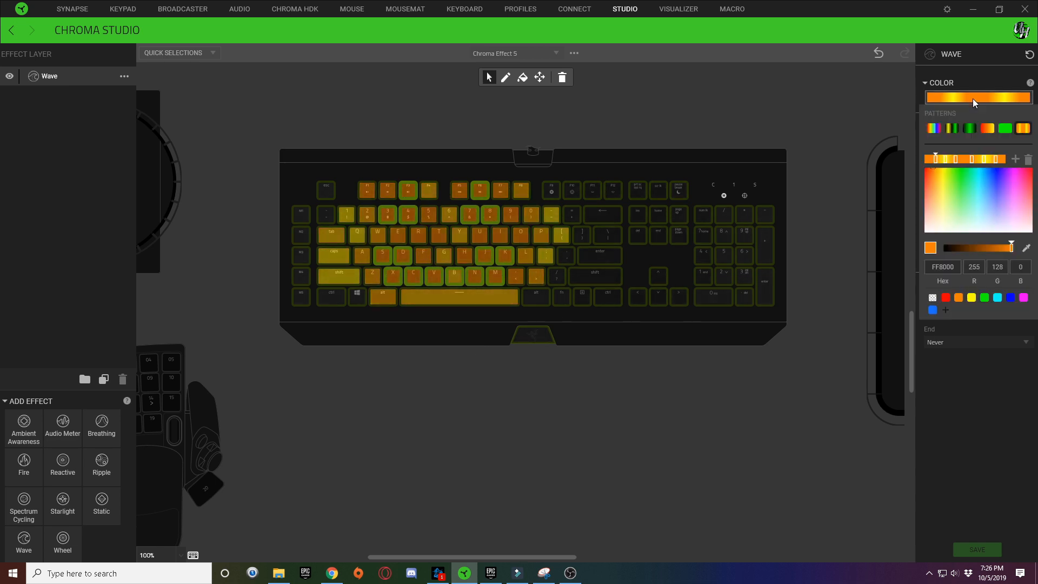
pyautogui.click(970, 130)
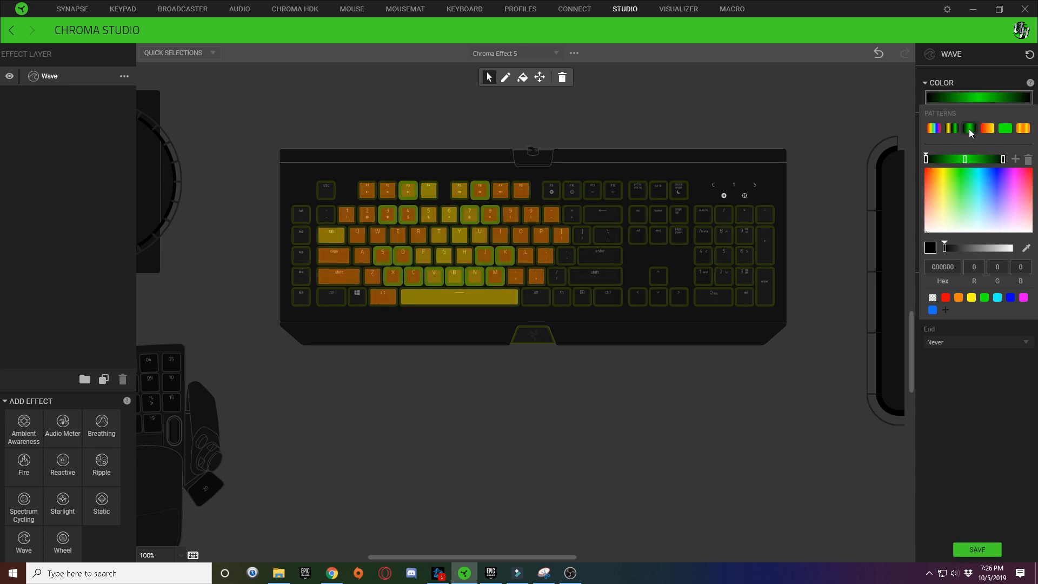
pyautogui.click(965, 159)
pyautogui.moveTo(964, 213); pyautogui.dragTo(952, 236)
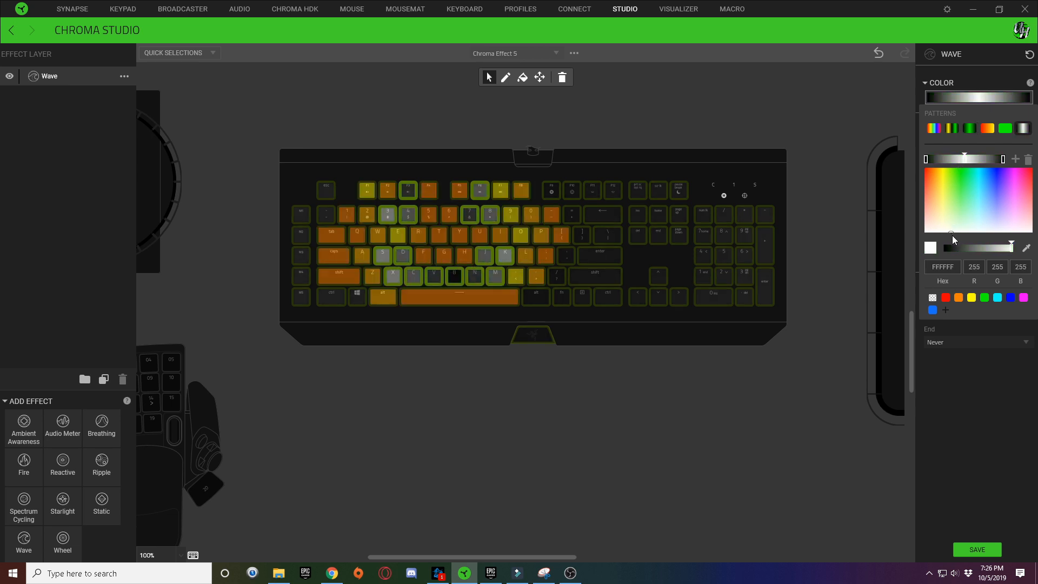
# Recolor the first and last stops of the face gradient light gray D9D9D9 and deselect the keys
pyautogui.click(927, 159)
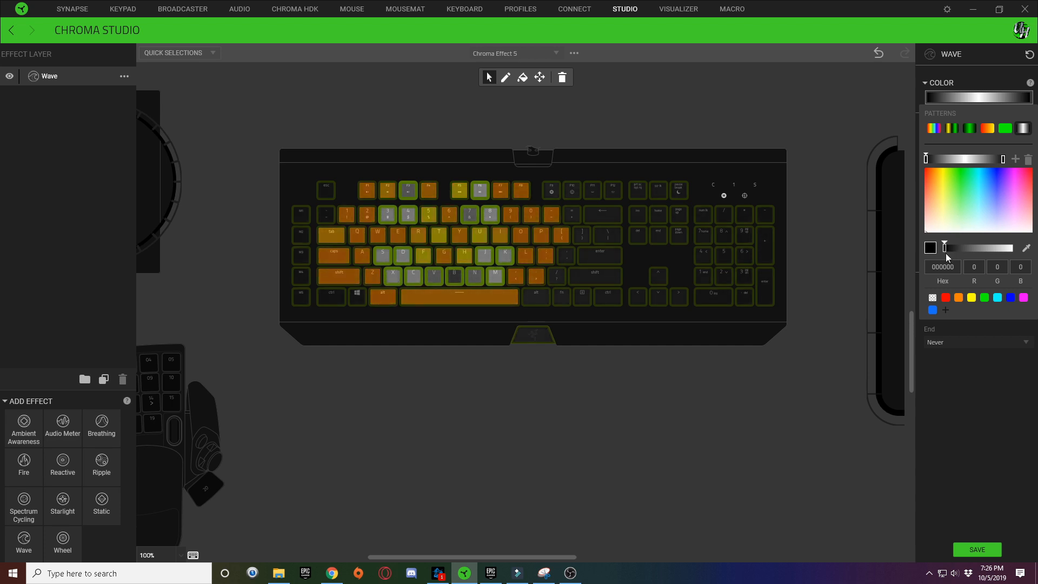
pyautogui.moveTo(945, 250); pyautogui.dragTo(1001, 250)
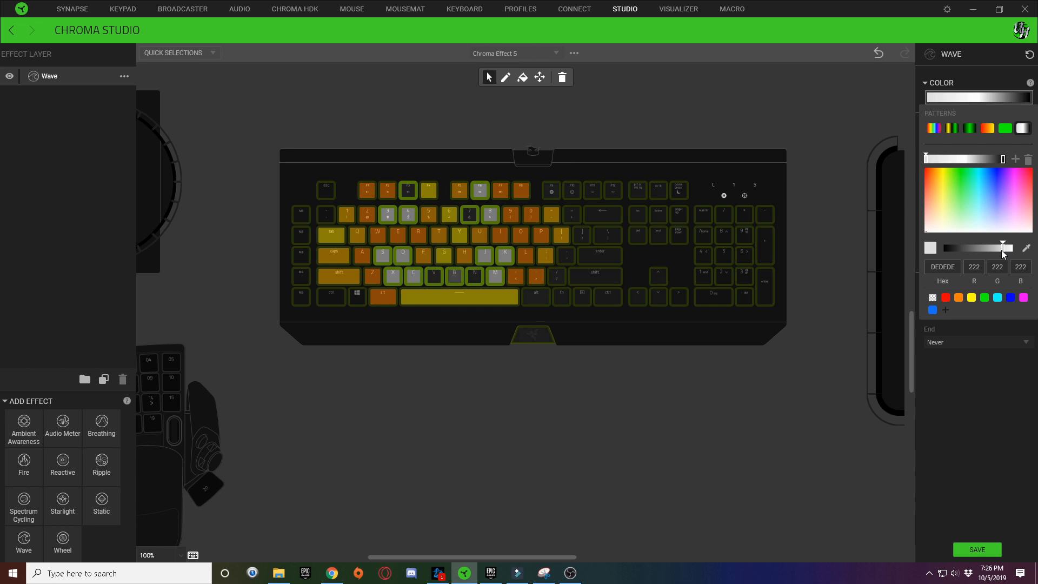
pyautogui.doubleClick(946, 266)
pyautogui.hotkey('ctrl', 'c')
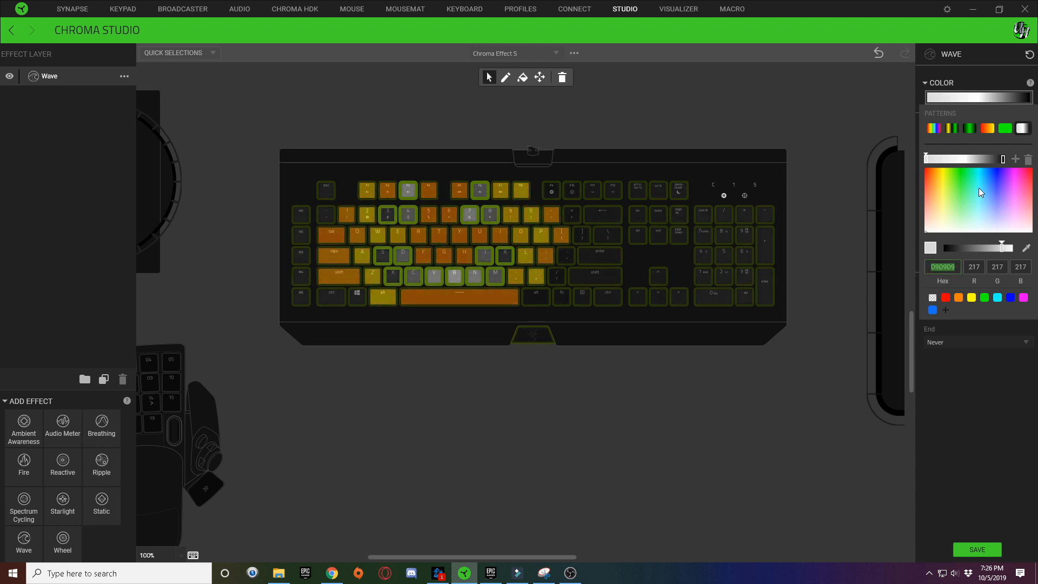
pyautogui.click(1004, 160)
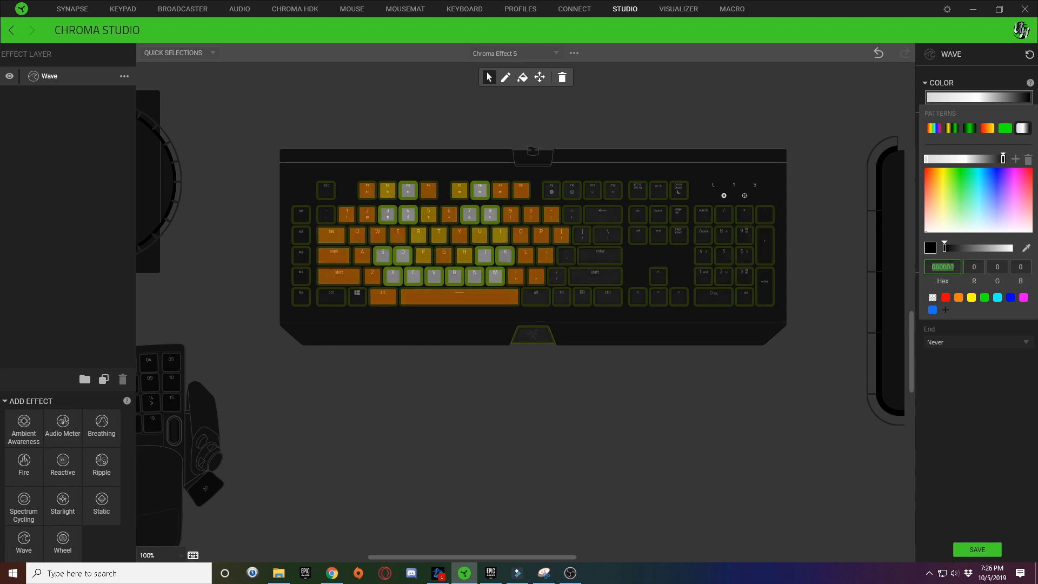
pyautogui.hotkey('ctrl', 'v')
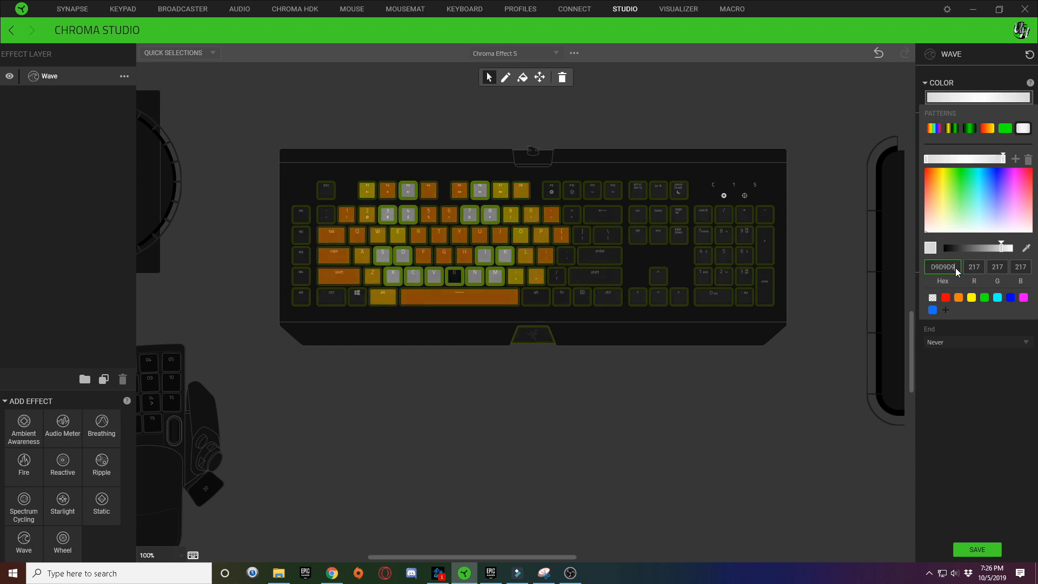
pyautogui.click(995, 461)
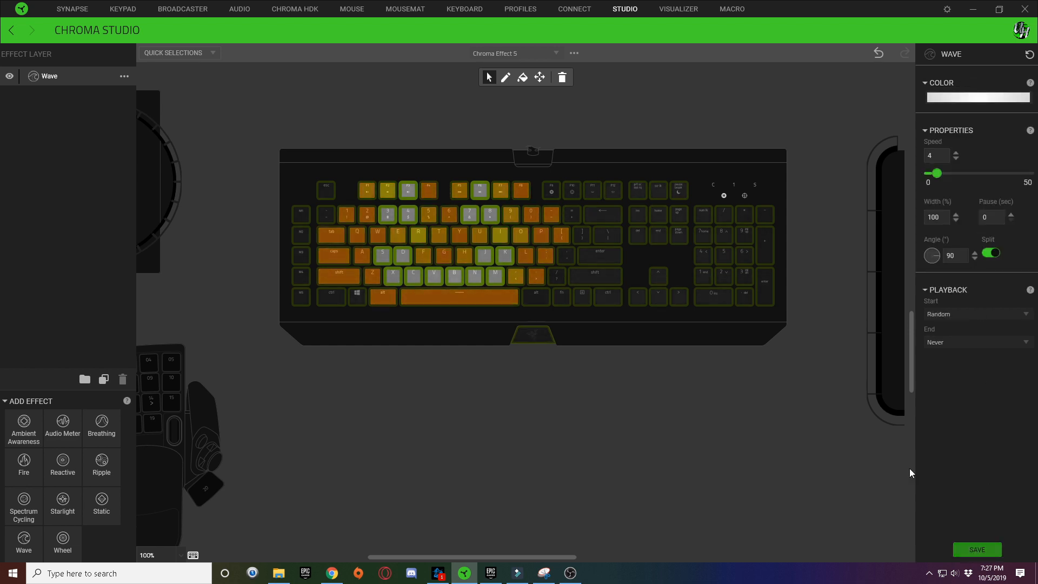
pyautogui.click(797, 401)
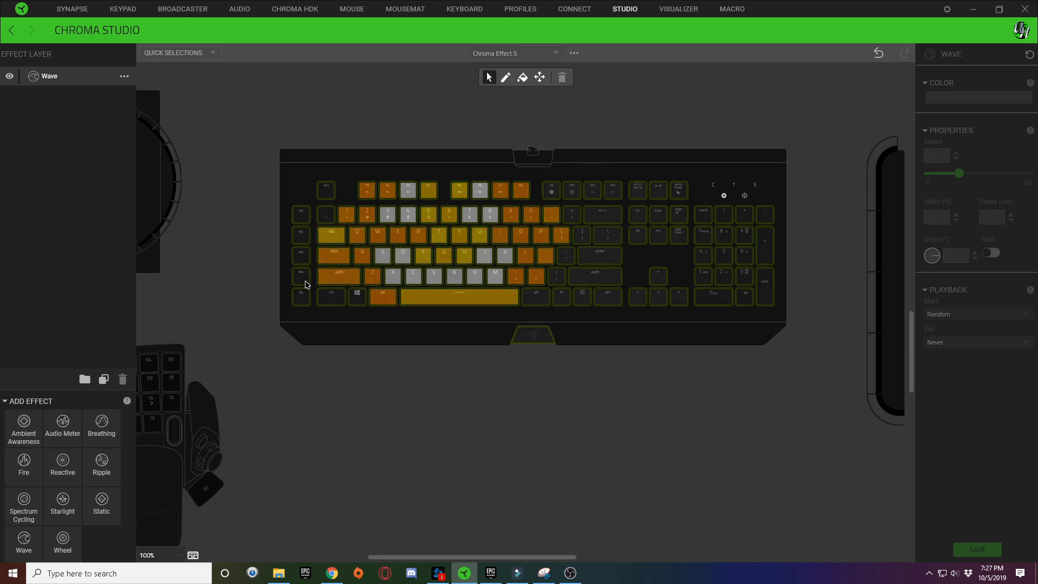
# Select the keys M4, left Ctrl, Windows, F4, F5, right Alt, Fn and right Shift together
pyautogui.click(301, 277)
pyautogui.click(330, 298)
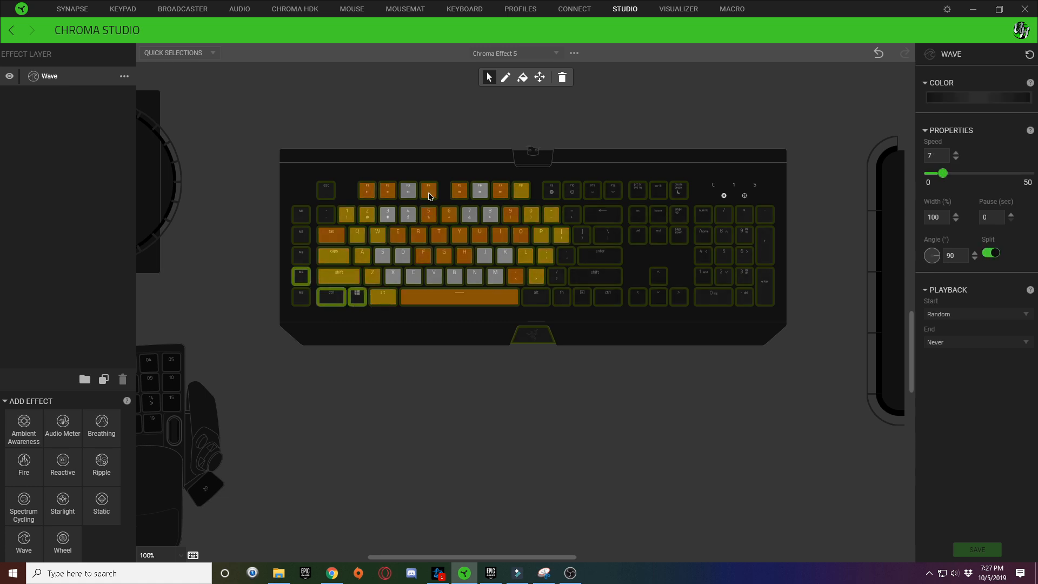
pyautogui.click(357, 296)
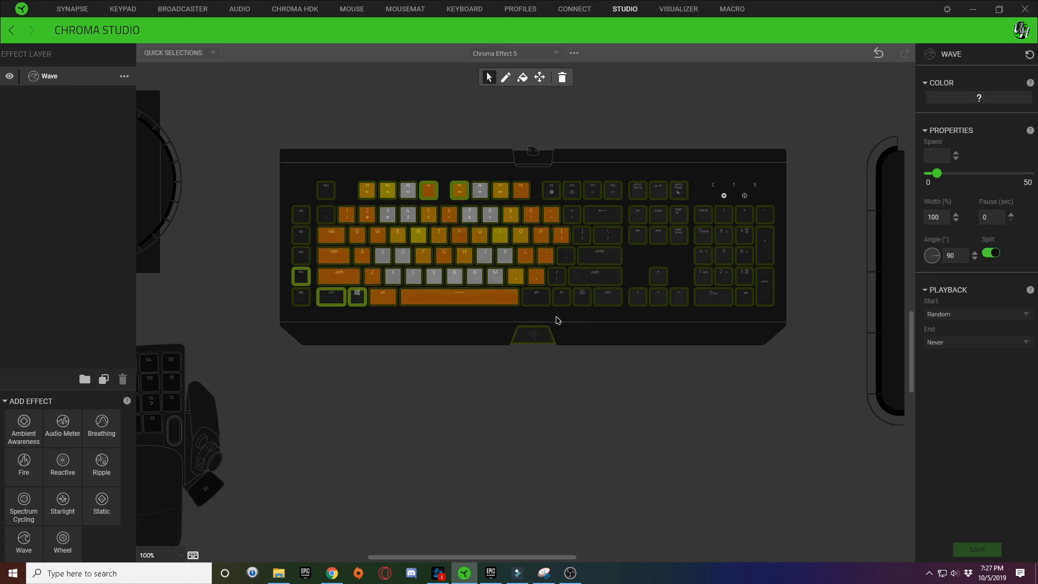
pyautogui.click(539, 299)
pyautogui.click(561, 299)
pyautogui.click(597, 284)
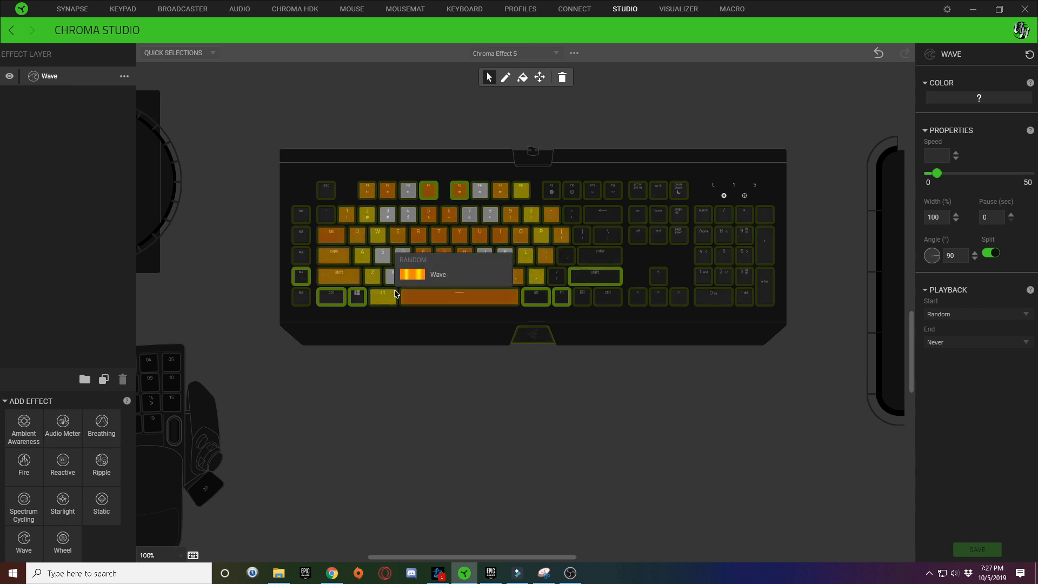
# Give the selected keys the black-green-black pattern with its first and last stops recolored dark green 004C00
pyautogui.click(980, 98)
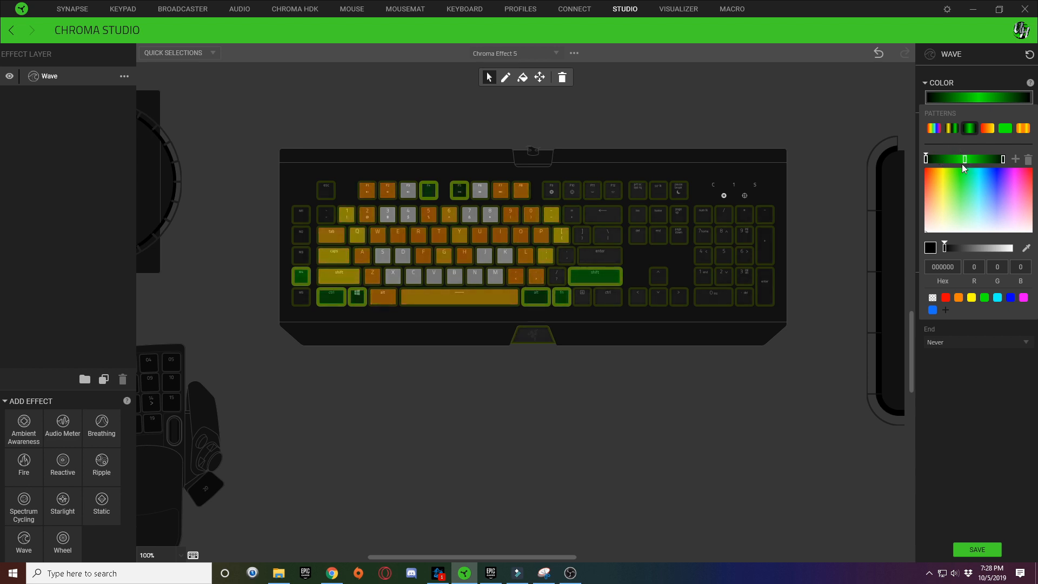
pyautogui.click(984, 297)
pyautogui.moveTo(977, 244); pyautogui.dragTo(965, 248)
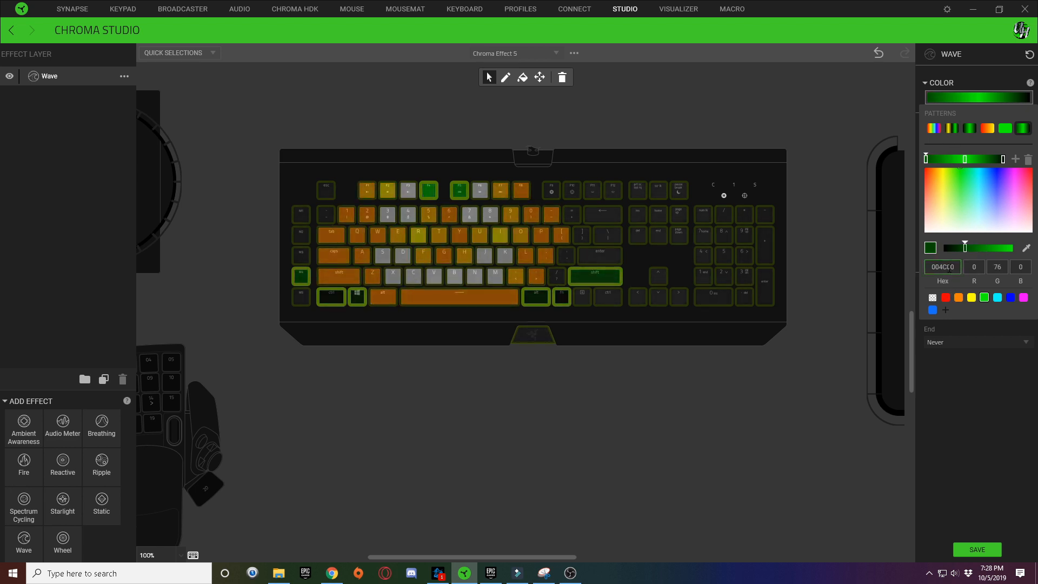
pyautogui.click(1003, 159)
pyautogui.write('004C00')
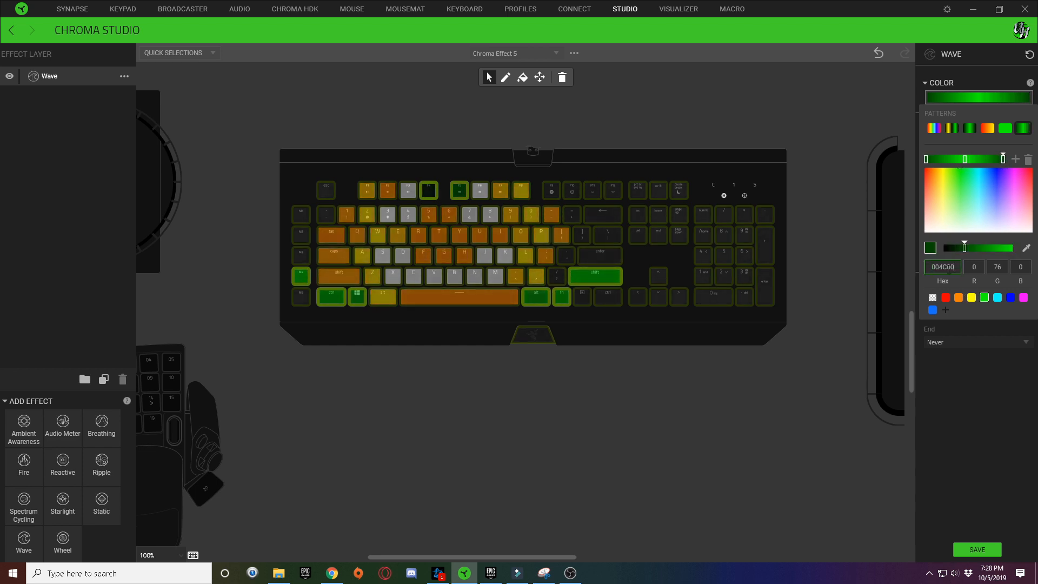
pyautogui.click(735, 167)
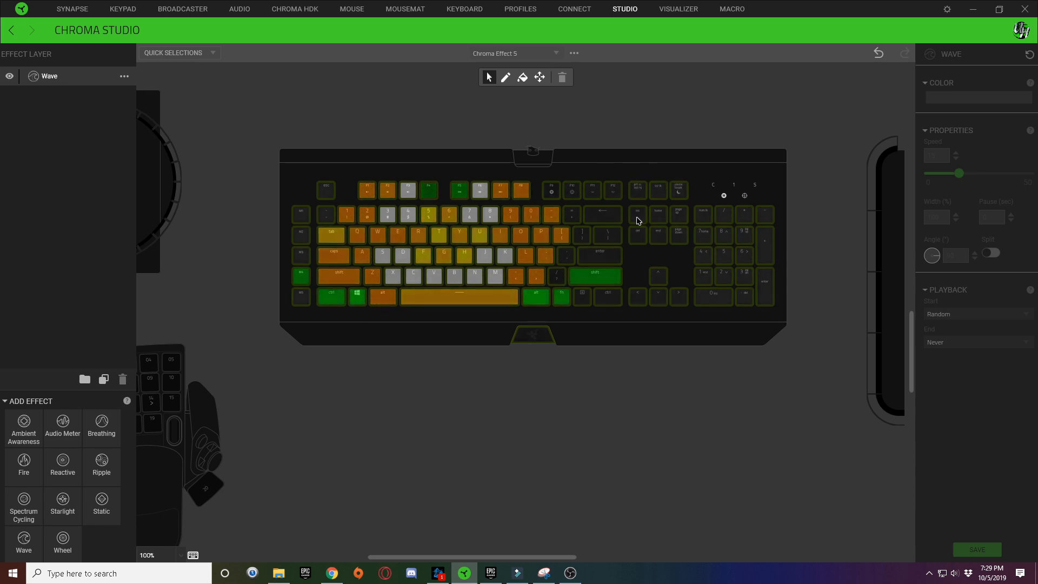
# Check the hex colors of the first and middle gradient stops on the dark gray Insert key
pyautogui.click(638, 221)
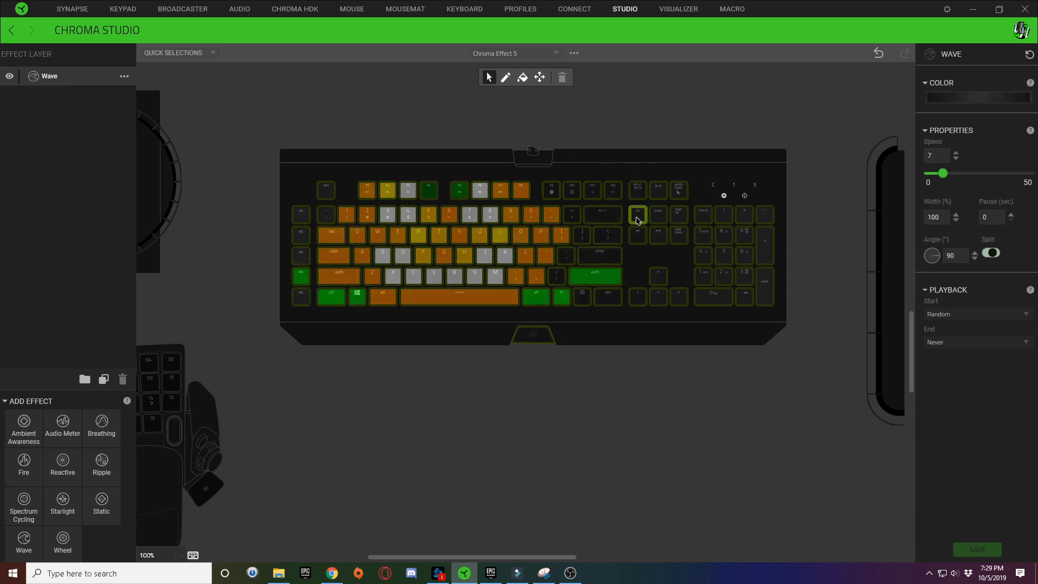
pyautogui.click(984, 97)
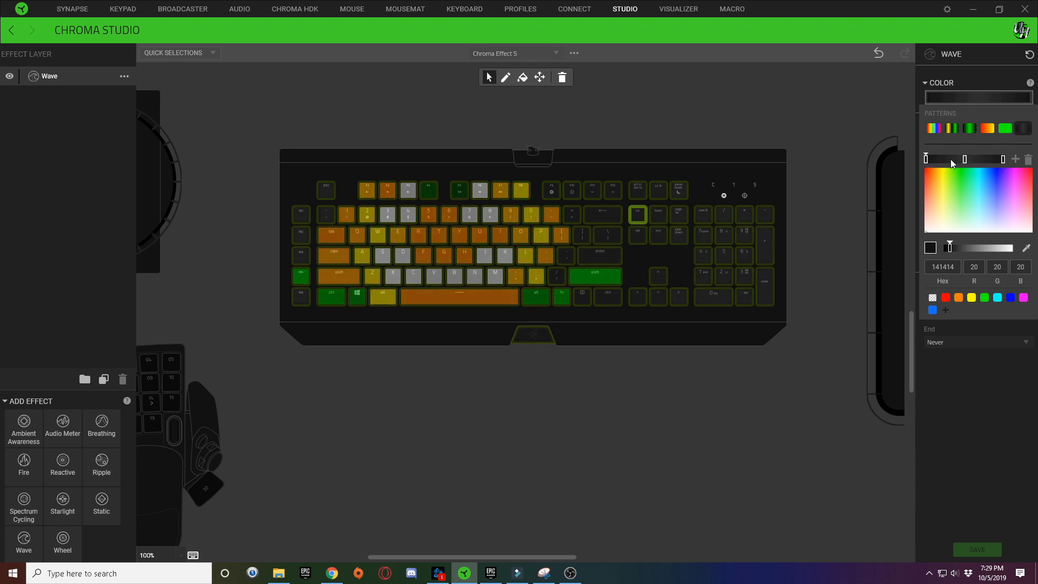
pyautogui.click(965, 161)
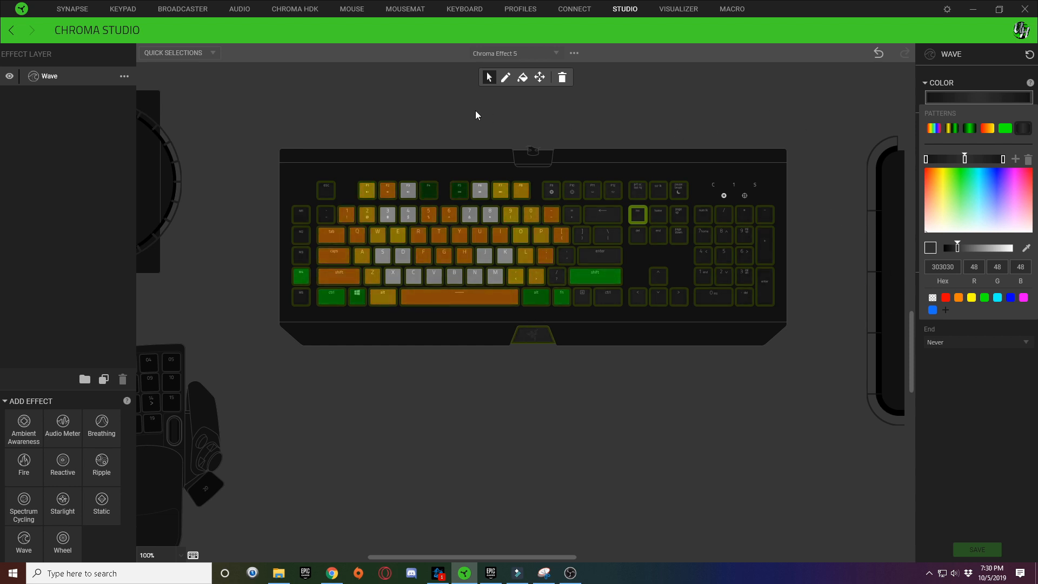
pyautogui.click(416, 131)
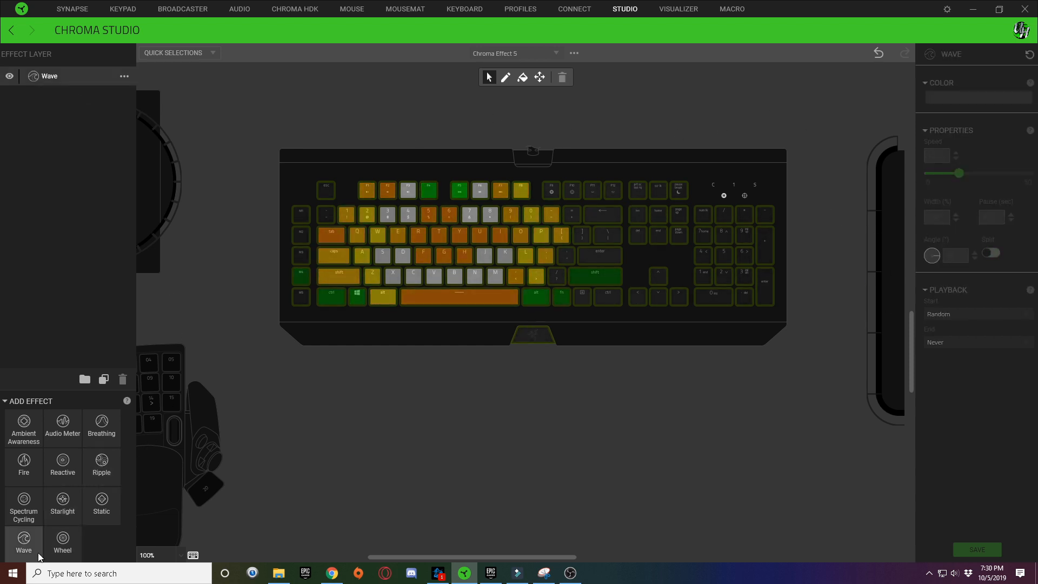
# Add a second Wave layer and apply the black-yellow-black-green pattern to the navigation, arrow and number pad keys, except the rightmost column
pyautogui.moveTo(305, 377); pyautogui.dragTo(304, 375)
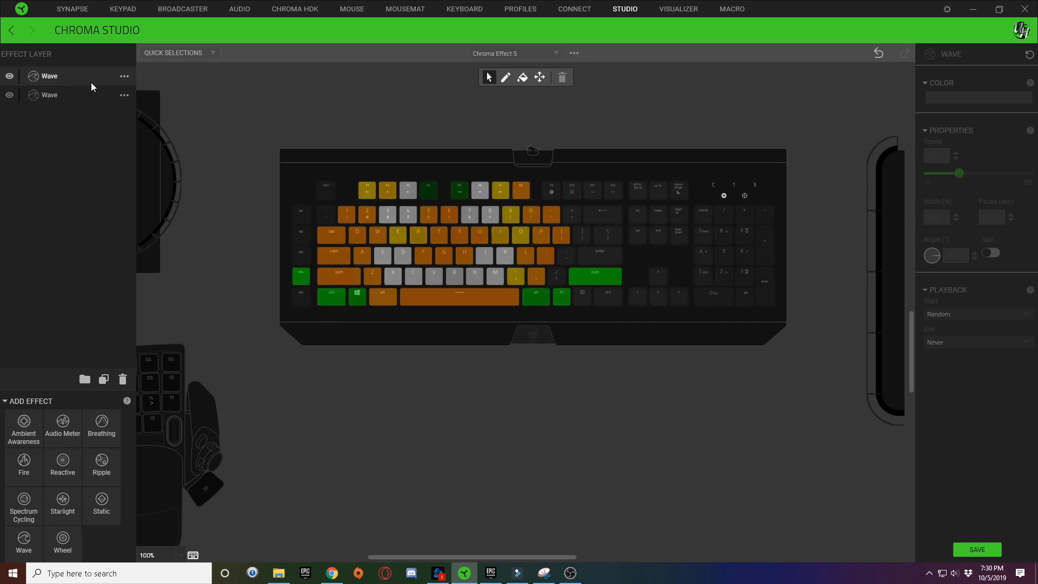
pyautogui.moveTo(639, 172); pyautogui.dragTo(750, 319)
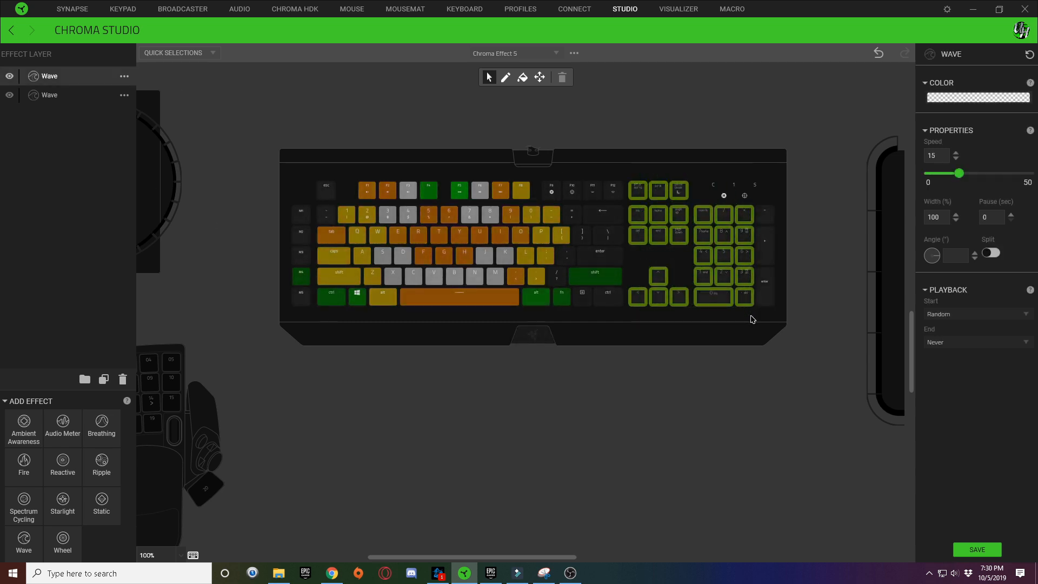
pyautogui.click(982, 99)
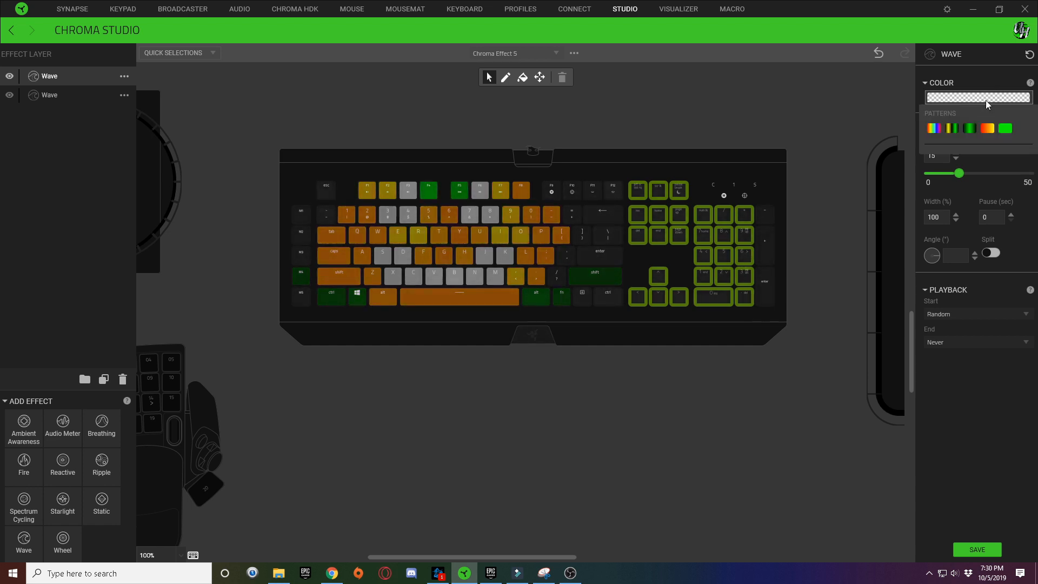
pyautogui.click(952, 130)
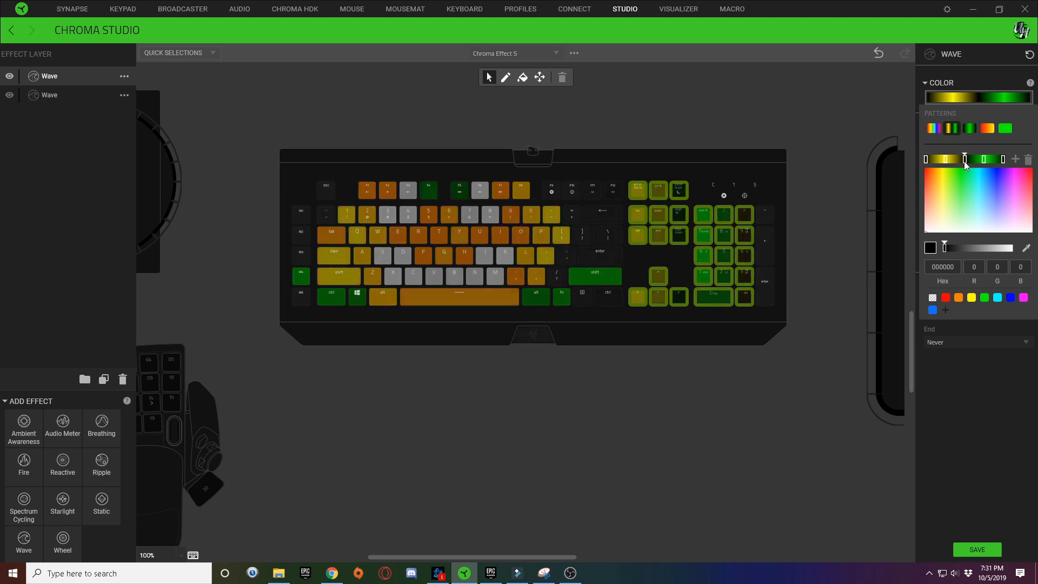
# Delete the middle black stop of the gradient and recolor the first and last stops green 00FF00
pyautogui.click(1028, 160)
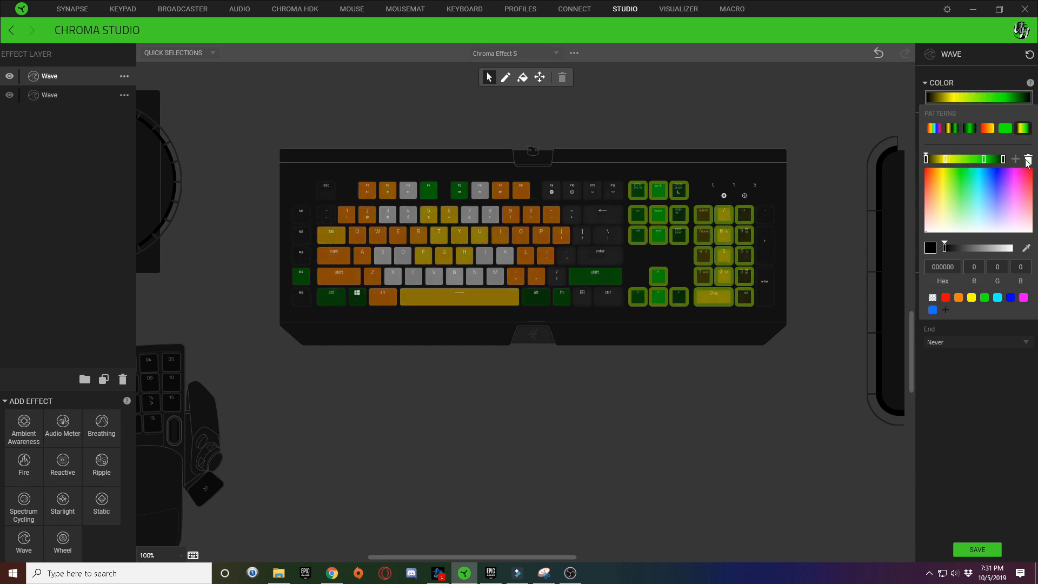
pyautogui.click(926, 159)
pyautogui.click(984, 298)
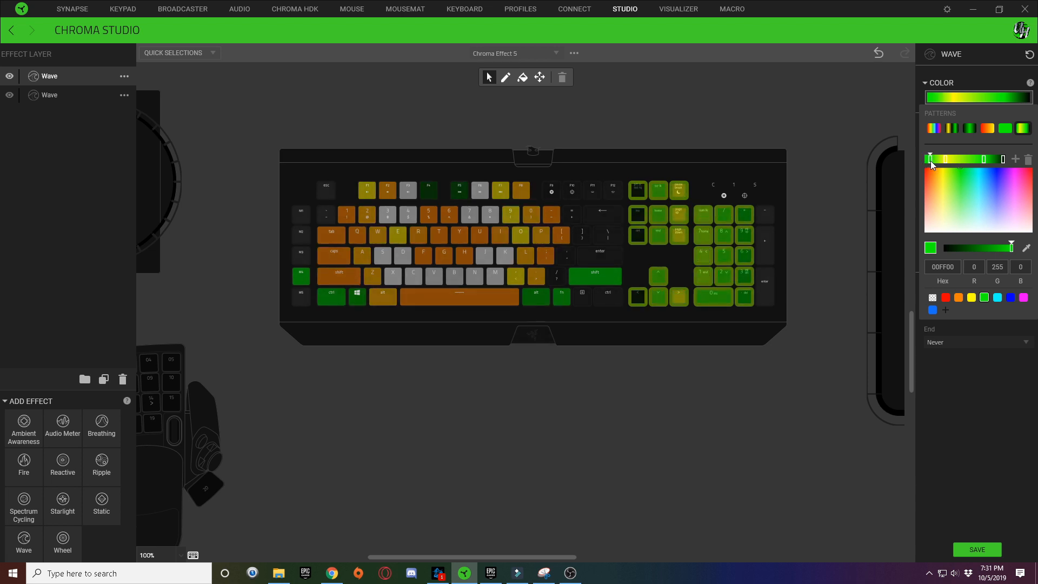
pyautogui.click(1004, 160)
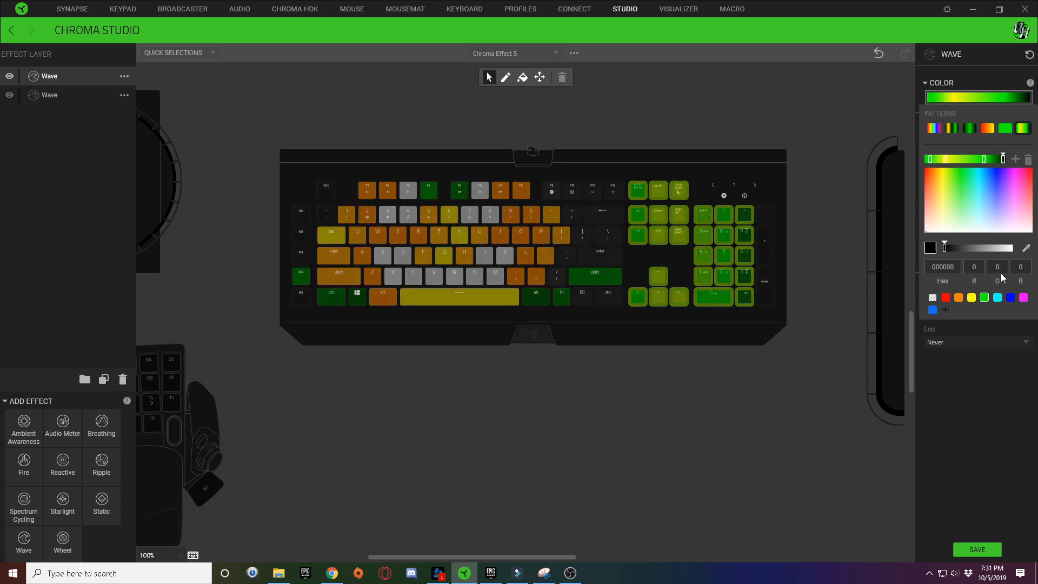
pyautogui.click(986, 299)
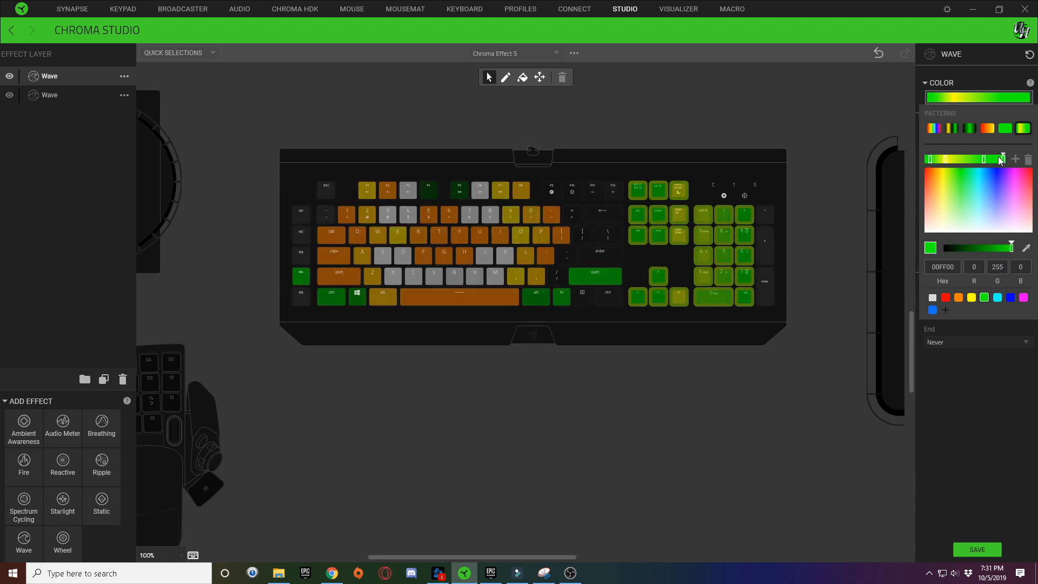
# Recolor the yellow stop 141414 and the inner green stop 303030, moving both outward to leave narrow green ends
pyautogui.click(945, 159)
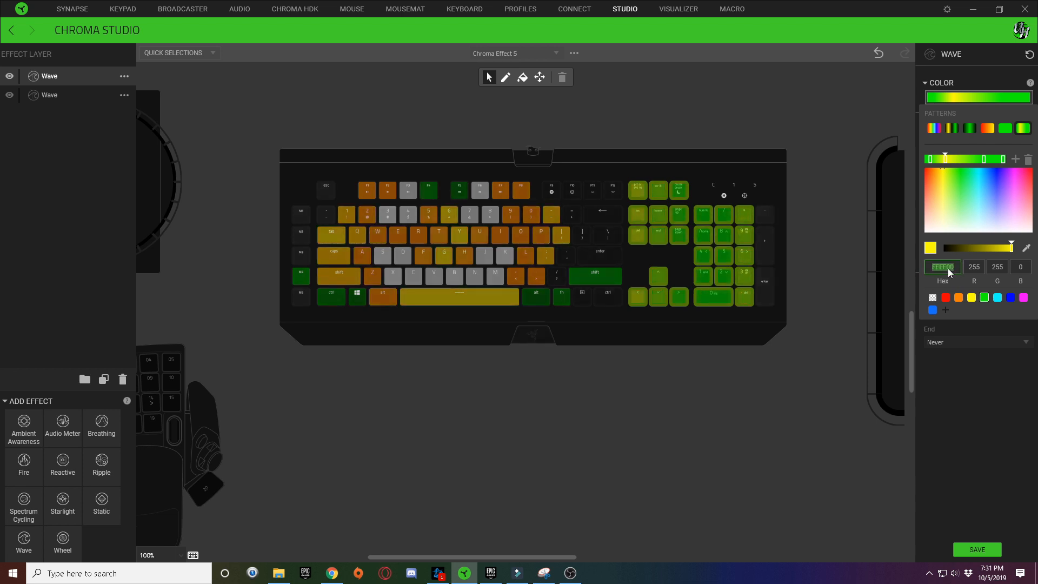
pyautogui.write('141414')
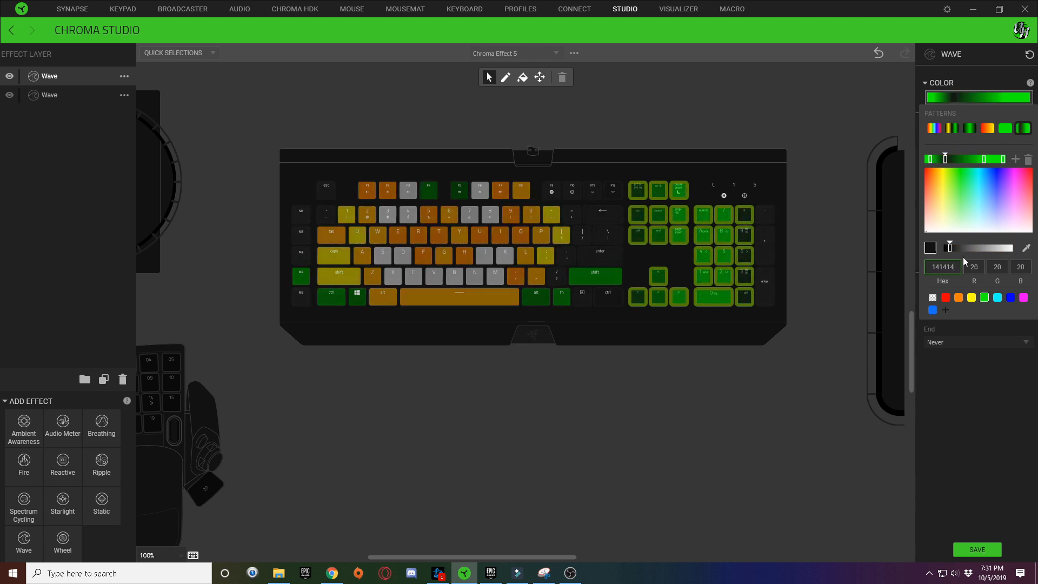
pyautogui.click(983, 160)
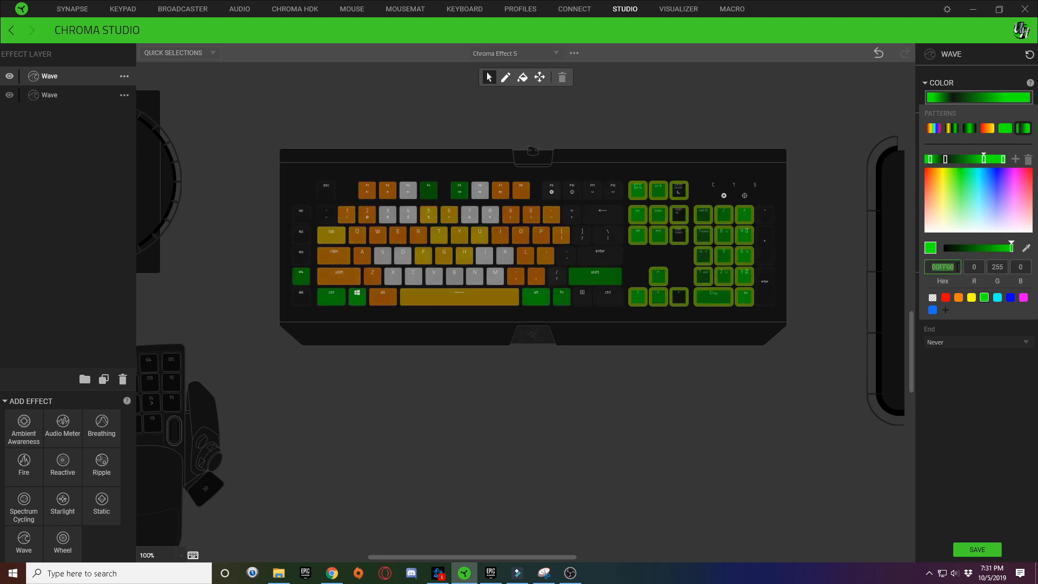
pyautogui.write('30303')
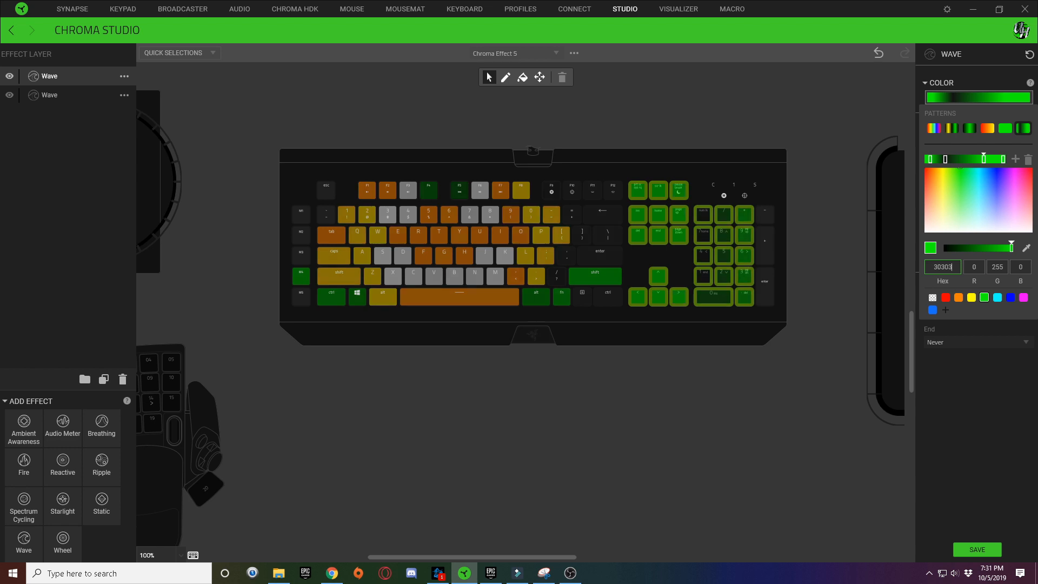
pyautogui.write('0')
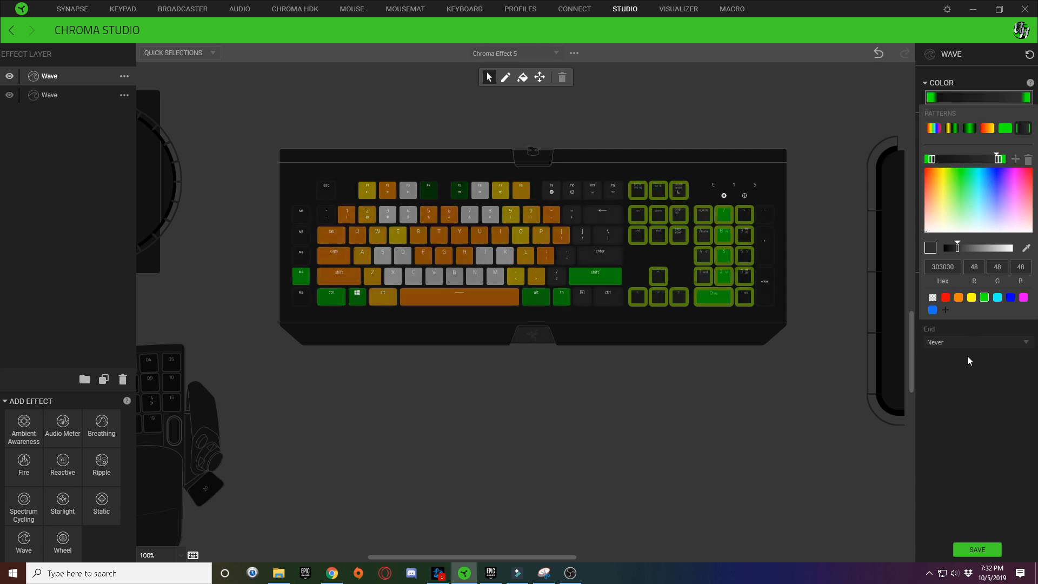
pyautogui.click(988, 391)
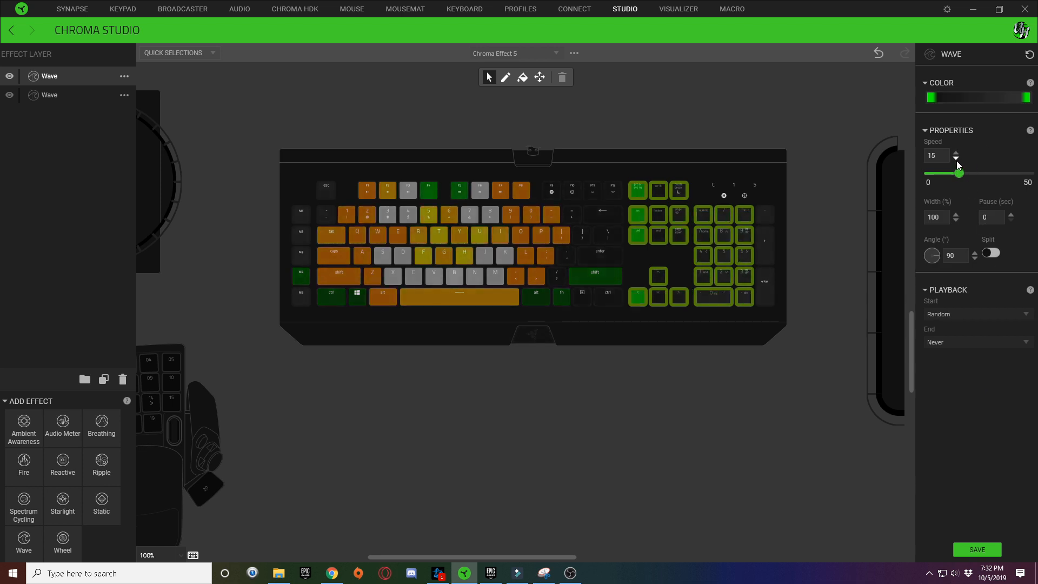
# Set the green Wave layer's angle to 0 and width to 125%, and save the effect
pyautogui.moveTo(939, 251); pyautogui.dragTo(933, 238)
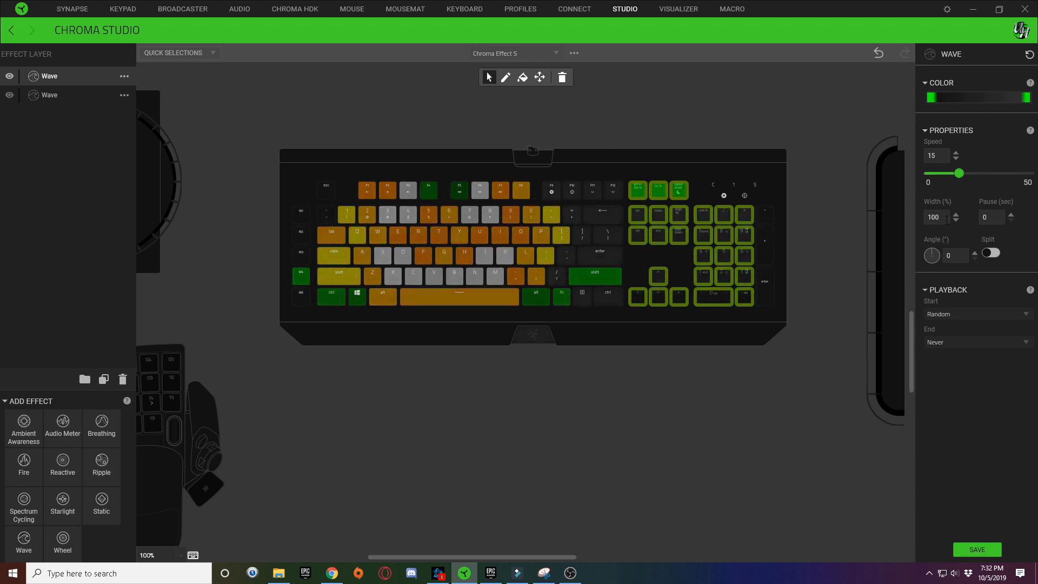
pyautogui.moveTo(948, 220); pyautogui.dragTo(914, 220)
pyautogui.write('12')
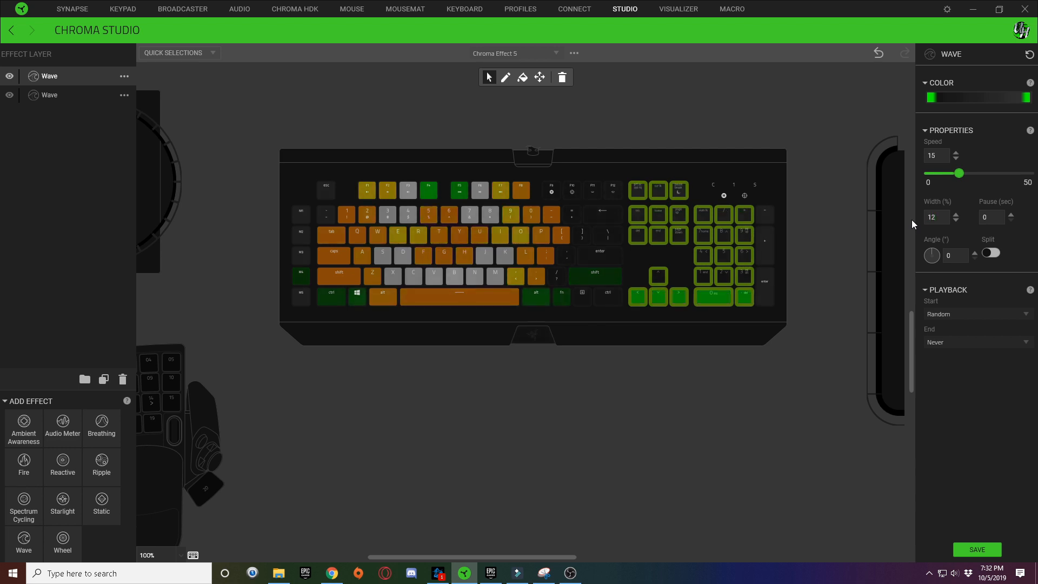
pyautogui.write('5')
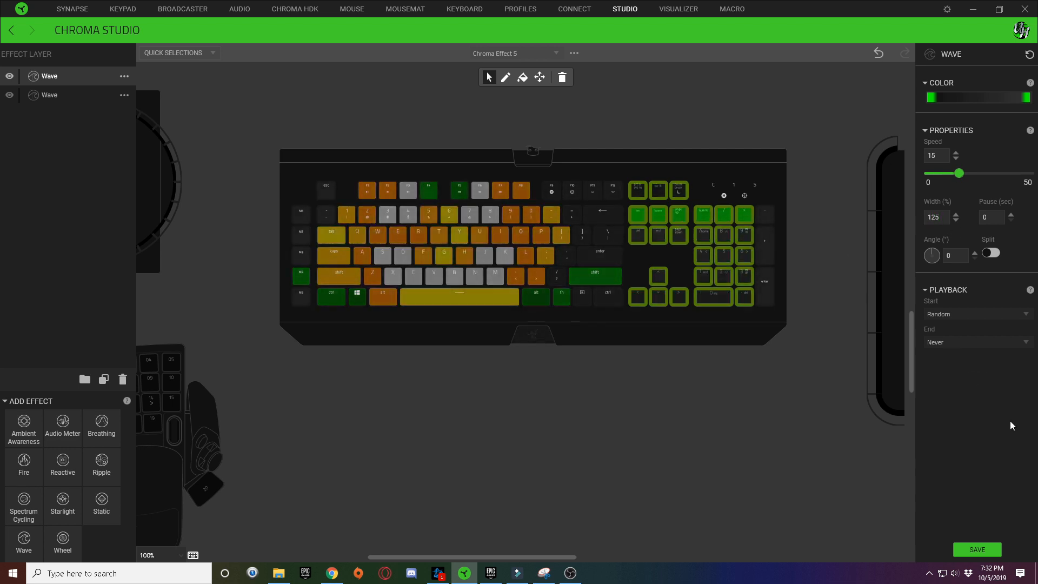
pyautogui.click(979, 550)
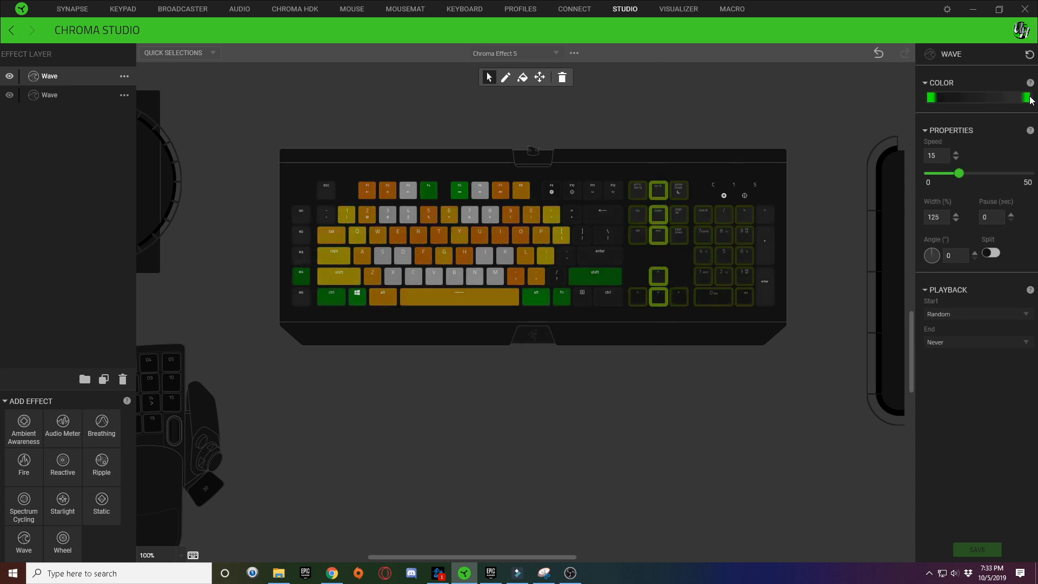
# Move the gradient's dark and green stops inward on the Scroll Lock, Home, End, Up and Down column to widen both green ends
pyautogui.click(968, 97)
pyautogui.click(934, 160)
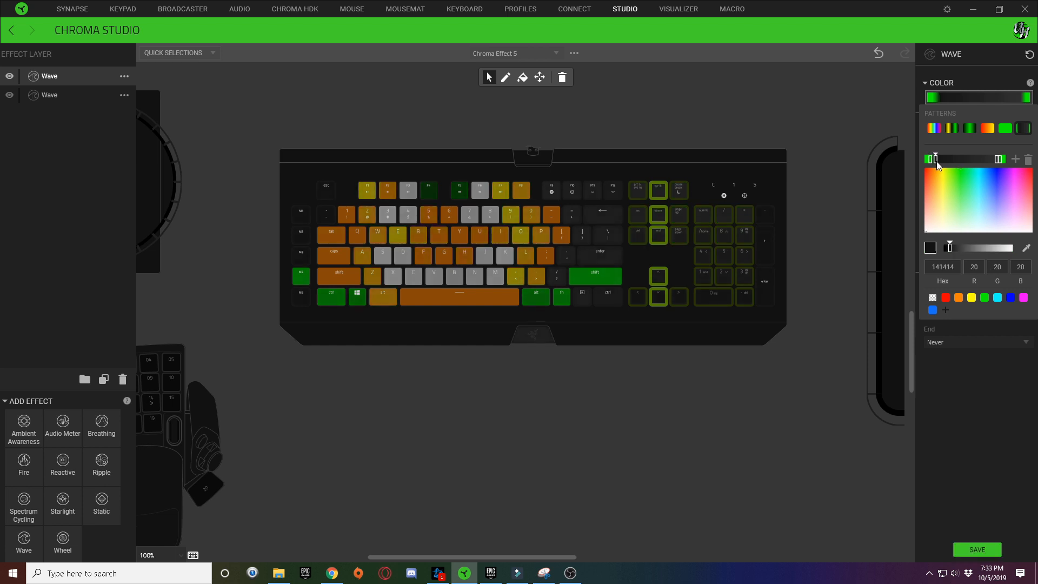
pyautogui.moveTo(936, 160); pyautogui.dragTo(939, 162)
pyautogui.click(932, 161)
pyautogui.click(944, 161)
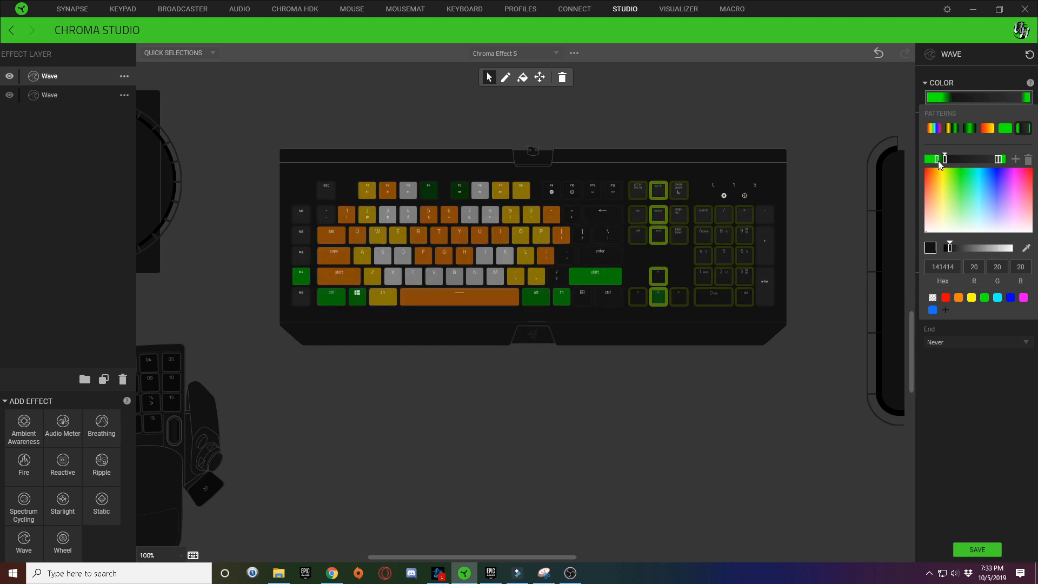
pyautogui.click(998, 160)
pyautogui.moveTo(992, 161); pyautogui.dragTo(988, 160)
pyautogui.click(994, 160)
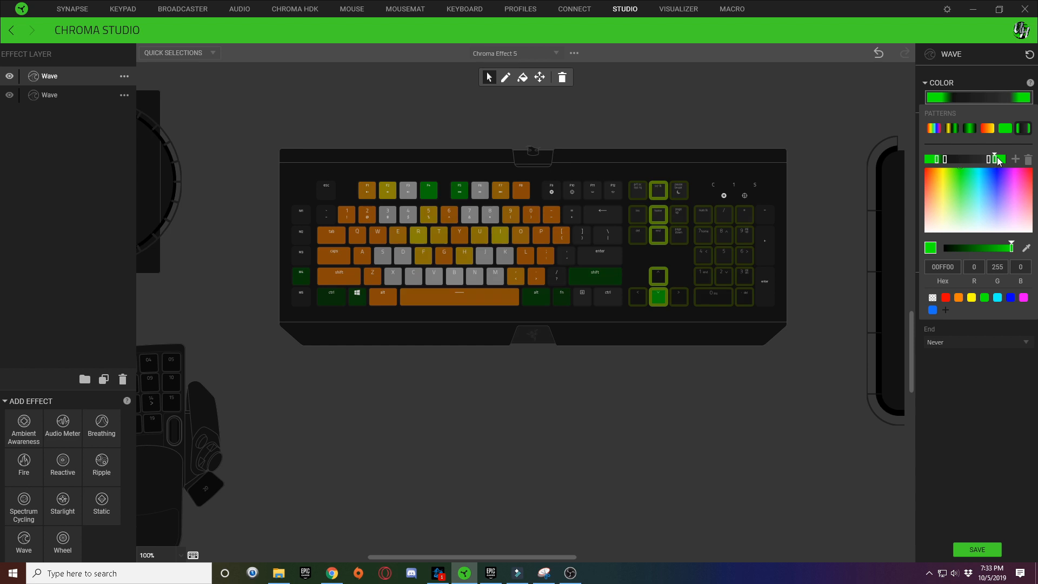
# Add an outer stop at the far end of the column's gradient and recolor it 141414
pyautogui.click(1015, 159)
pyautogui.click(999, 160)
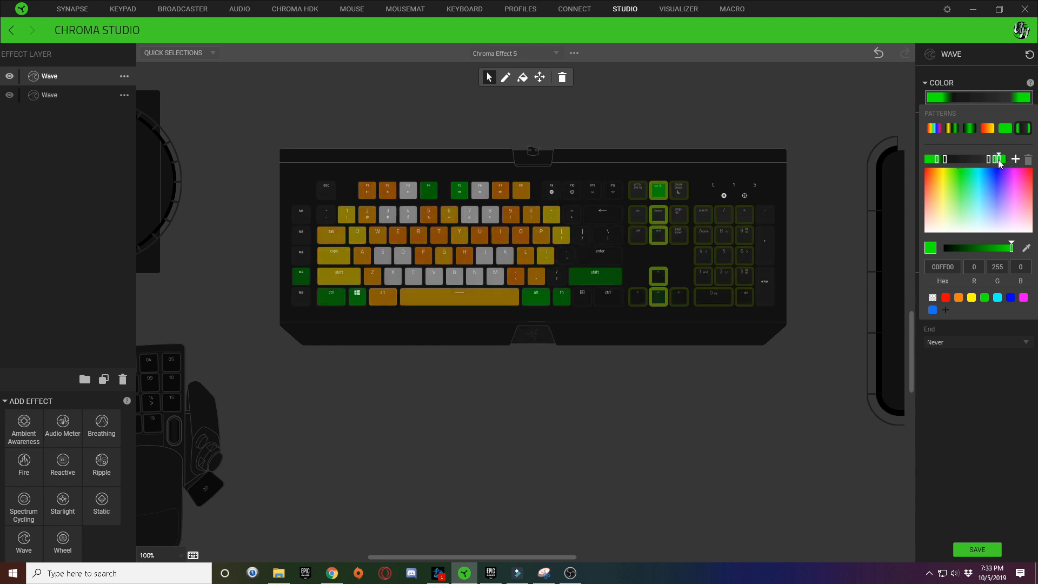
pyautogui.moveTo(999, 160); pyautogui.dragTo(1002, 160)
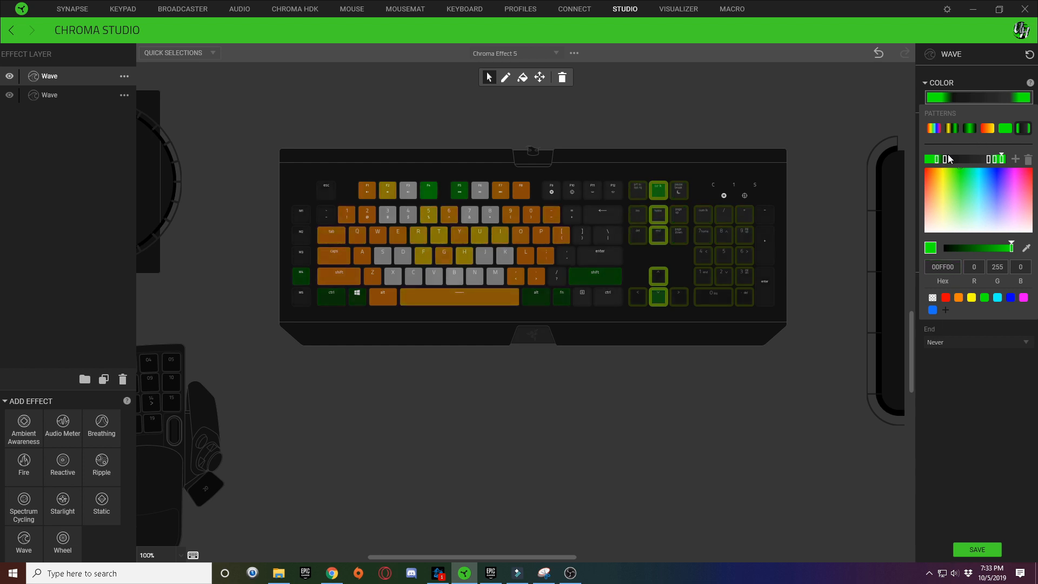
pyautogui.click(949, 267)
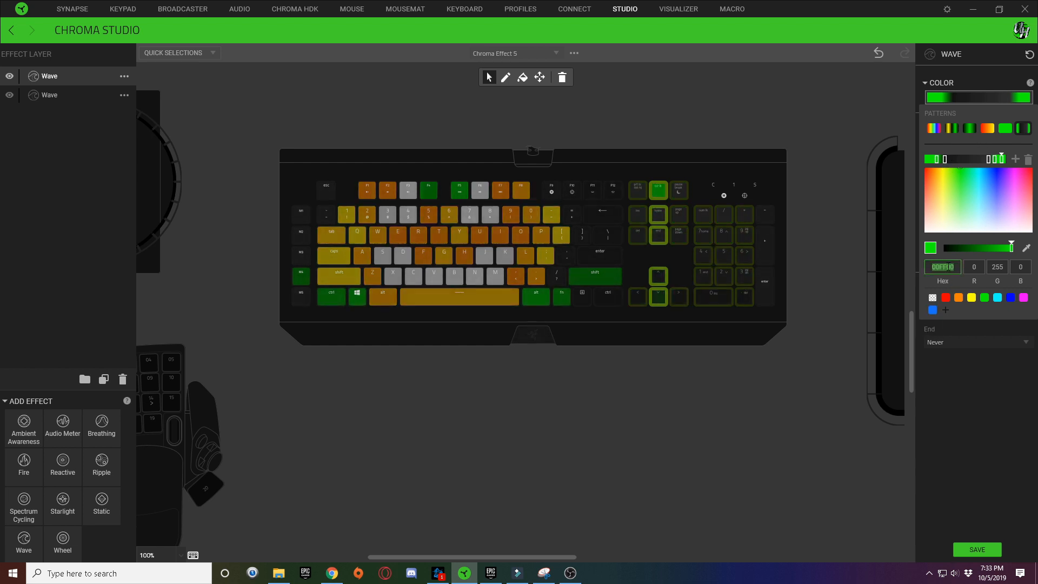
pyautogui.write('1414')
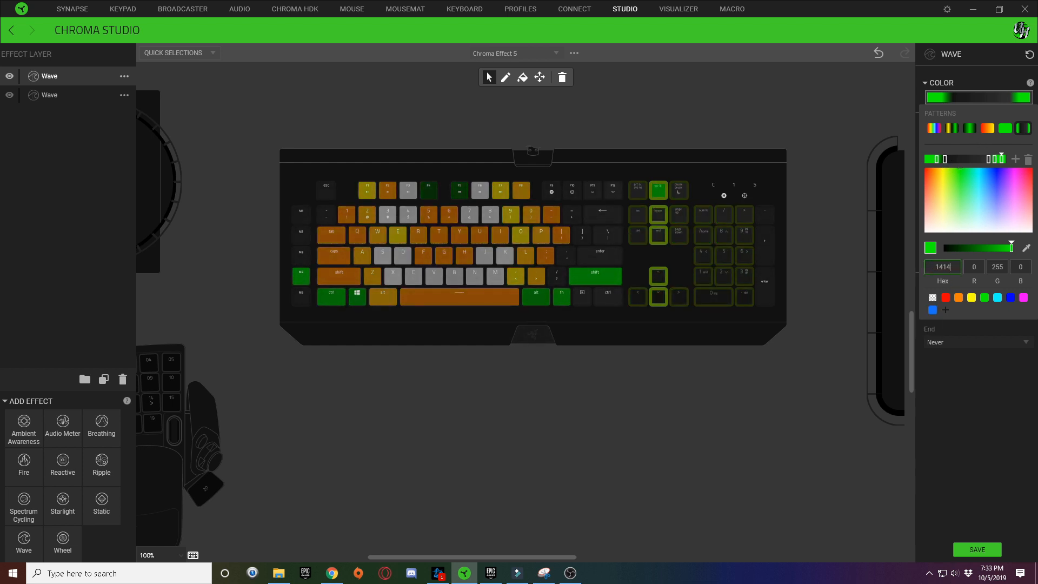
pyautogui.write('14')
# Add a green 00FF00 stop beside the gradient's first stop and recolor the first stop 303030
pyautogui.click(939, 159)
pyautogui.click(985, 297)
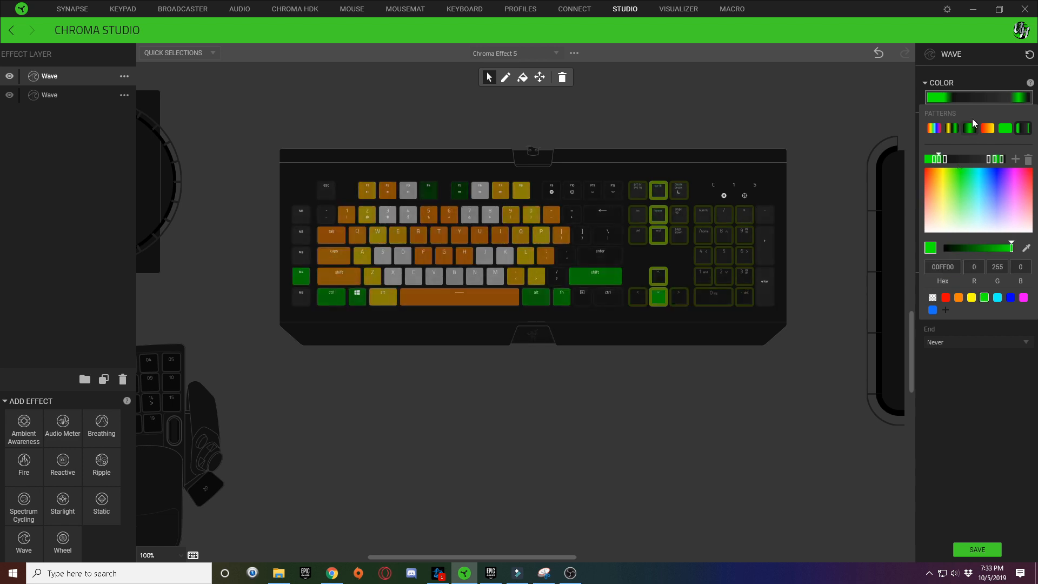
pyautogui.click(934, 160)
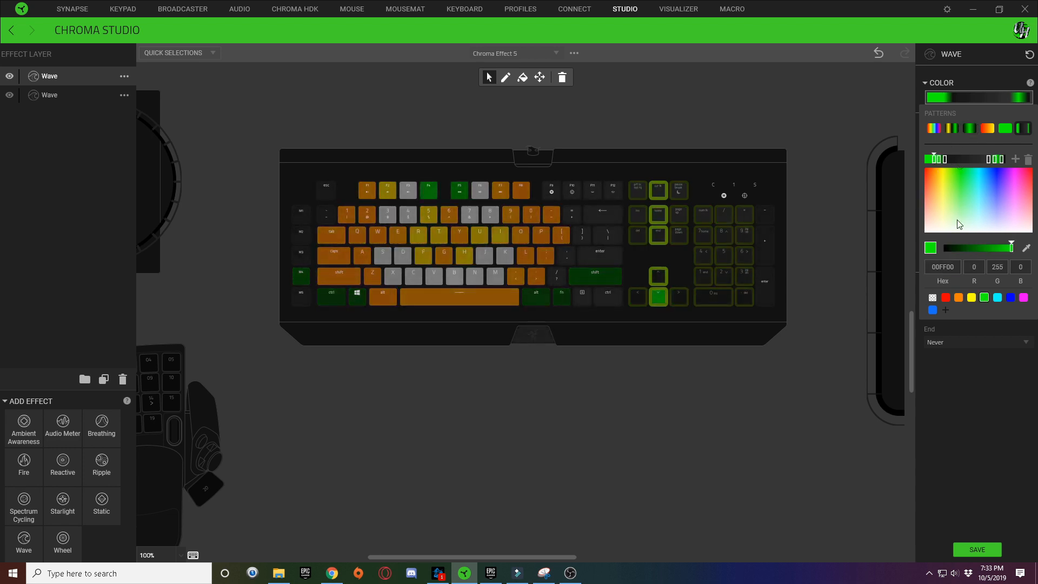
pyautogui.click(952, 268)
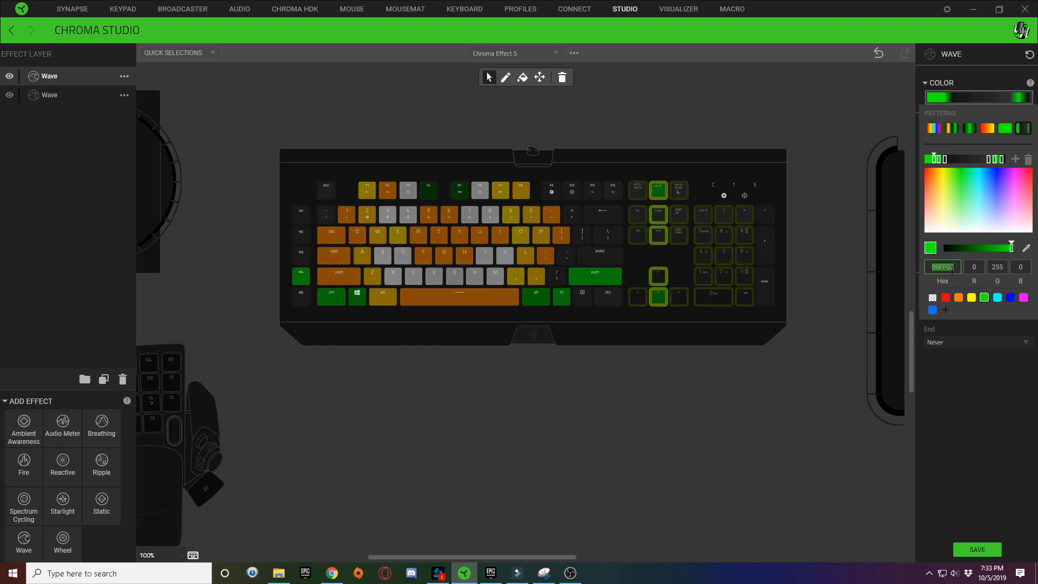
pyautogui.write('303030')
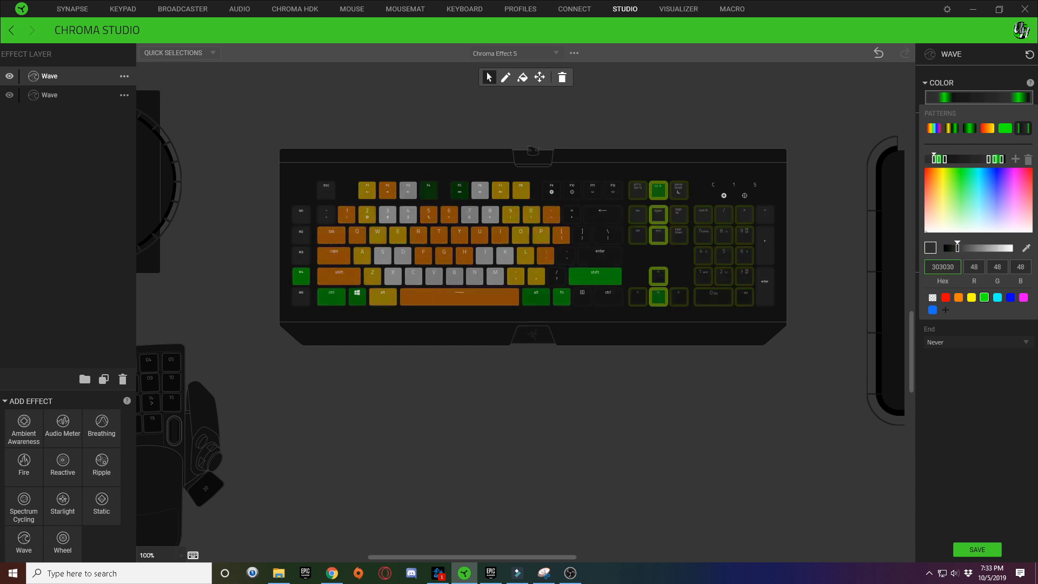
# Shift the gradient's second green band slightly inward to balance the first one, and save the effect
pyautogui.click(991, 159)
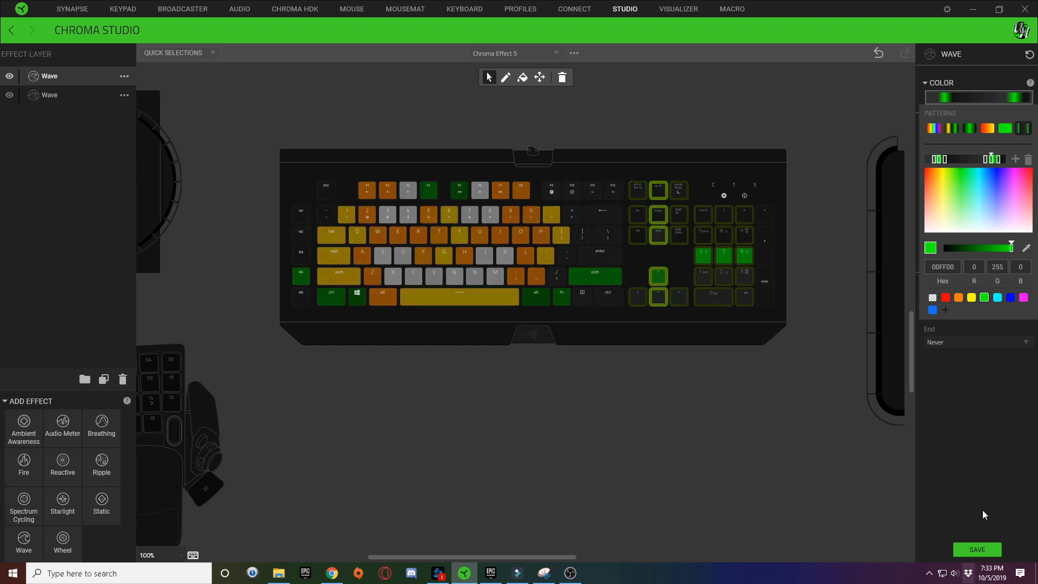
pyautogui.click(991, 490)
pyautogui.click(981, 551)
# Apply the two-band green gradient to the Pause, Page Up, Page Down and Right arrow column, moving both bands further inward
pyautogui.moveTo(660, 179); pyautogui.dragTo(669, 321)
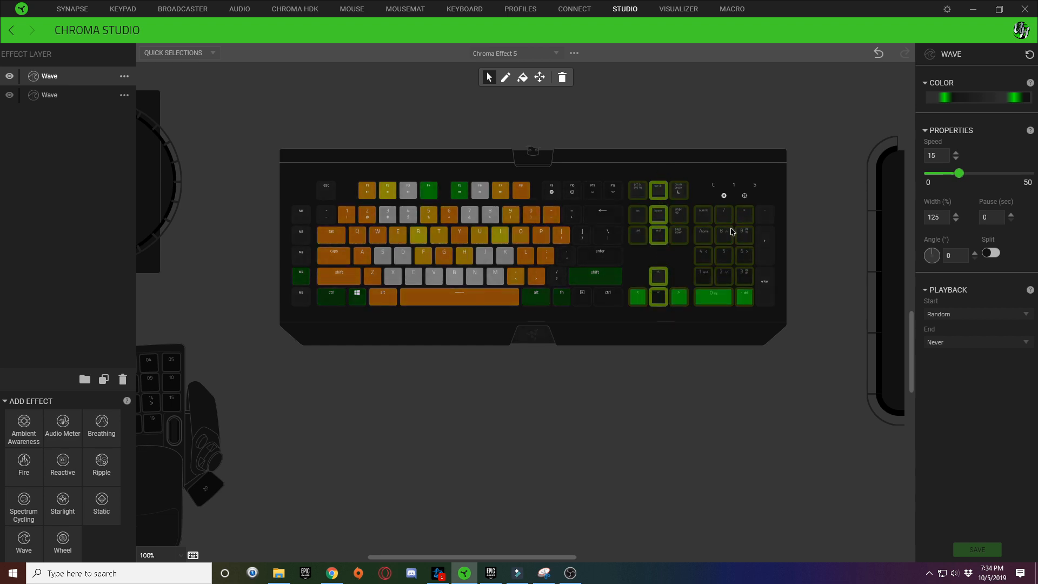
pyautogui.moveTo(685, 180); pyautogui.dragTo(689, 316)
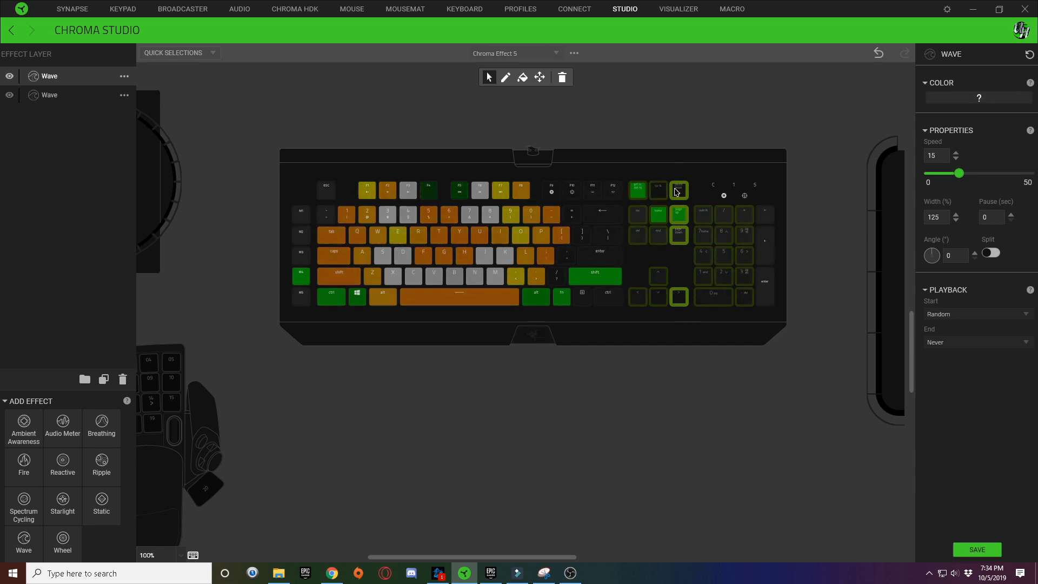
pyautogui.click(704, 131)
pyautogui.click(678, 189)
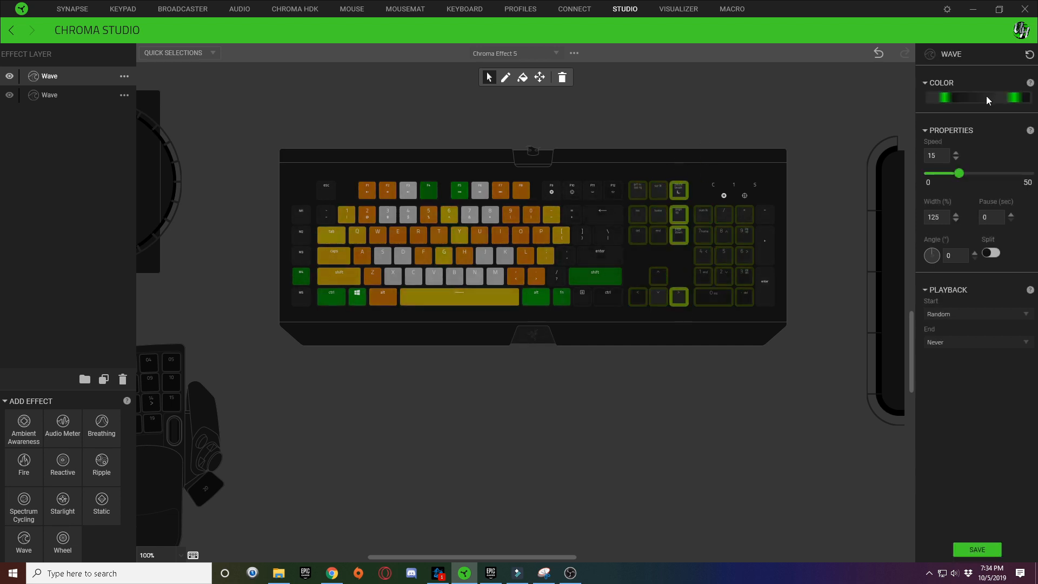
pyautogui.click(986, 98)
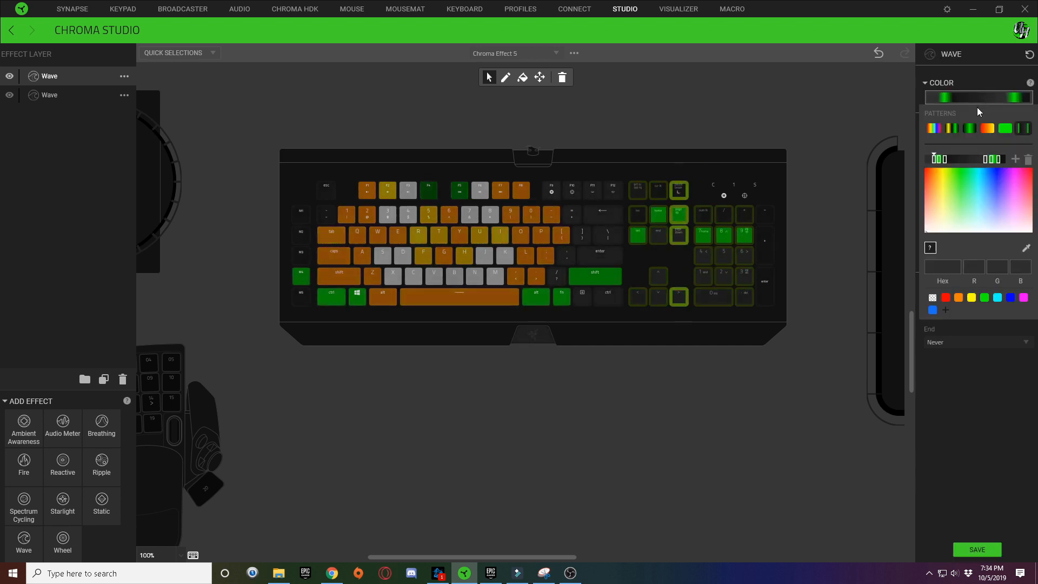
pyautogui.click(945, 159)
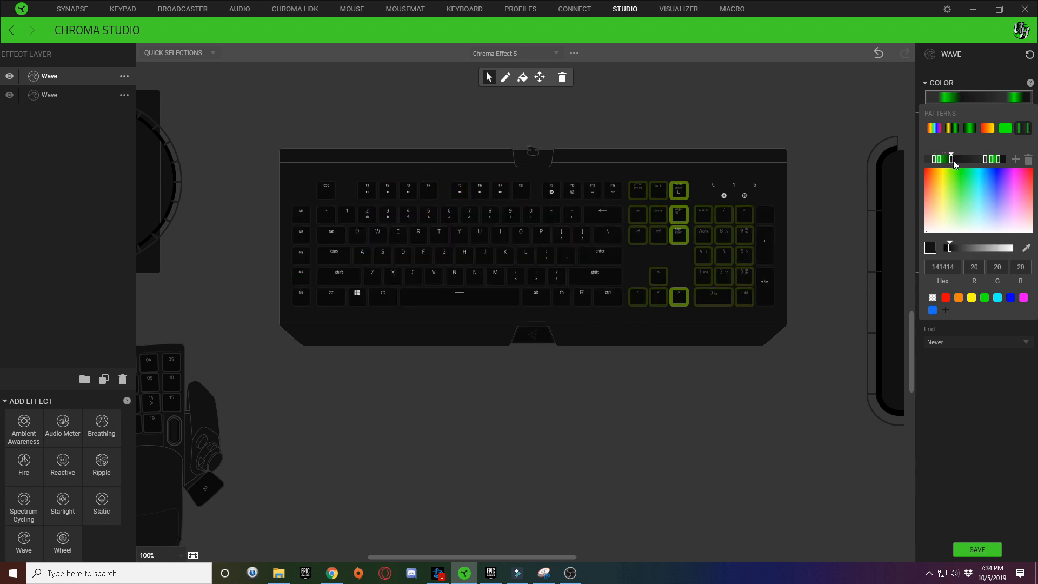
pyautogui.click(945, 158)
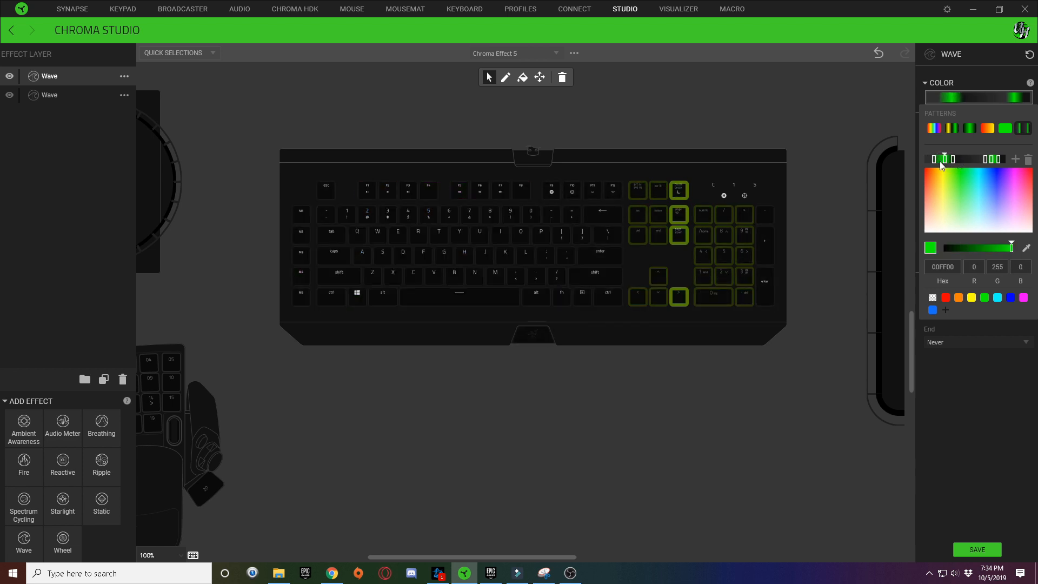
pyautogui.click(938, 159)
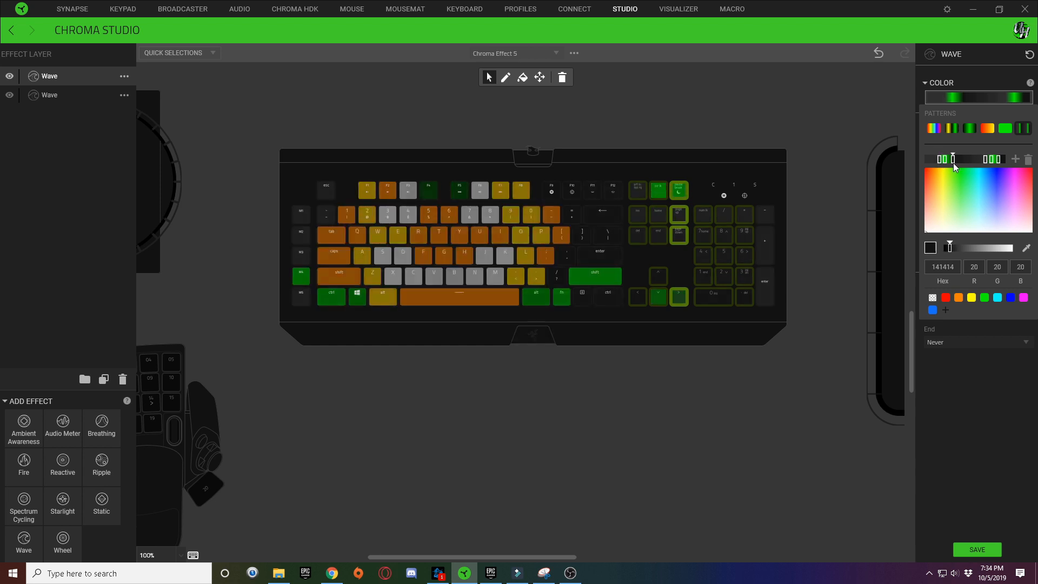
pyautogui.click(975, 419)
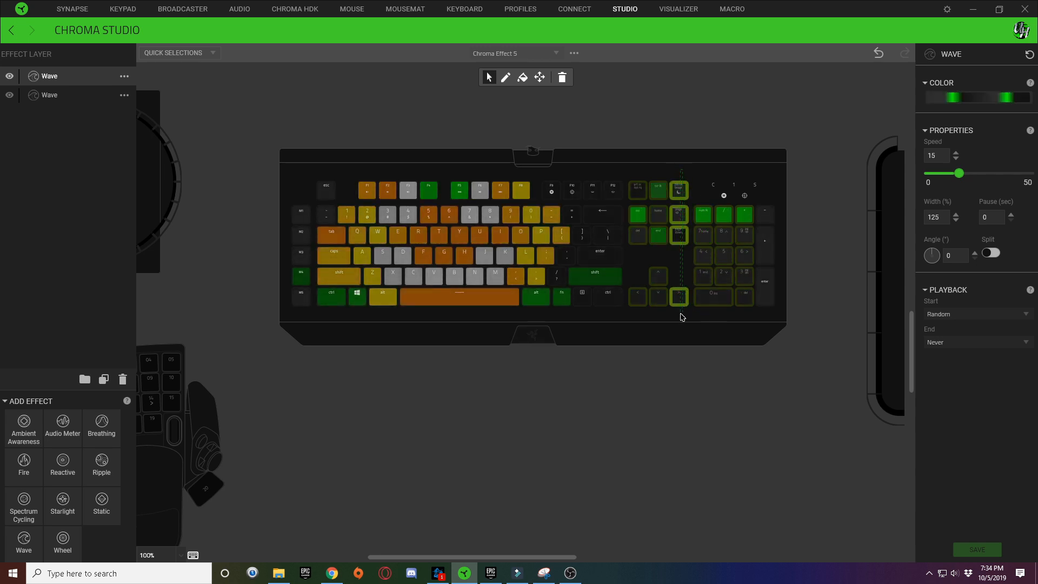
# Apply the two-band gradient to the Num Lock, 7, 4, 1 and 0 column, moving both green bands closer to the center
pyautogui.moveTo(694, 255); pyautogui.dragTo(704, 315)
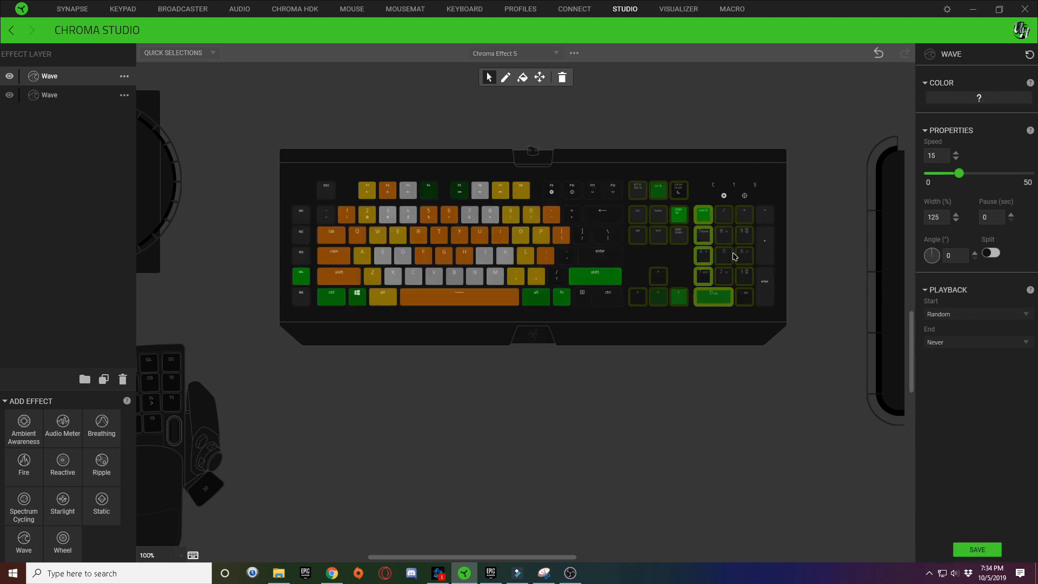
pyautogui.click(968, 97)
pyautogui.moveTo(960, 161)
pyautogui.mouseDown()
pyautogui.moveTo(943, 161)
pyautogui.moveTo(977, 161)
pyautogui.mouseUp()
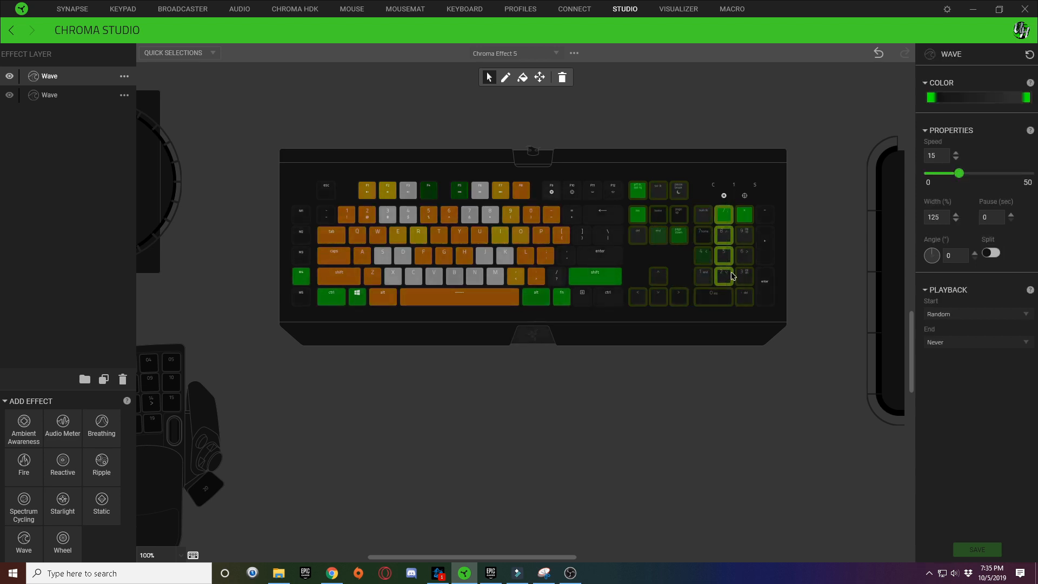
# Give the number pad's /, 8, 5 and 2 keys the two-band gradient with the green bands closer together, and save the effect
pyautogui.moveTo(727, 199); pyautogui.dragTo(727, 256)
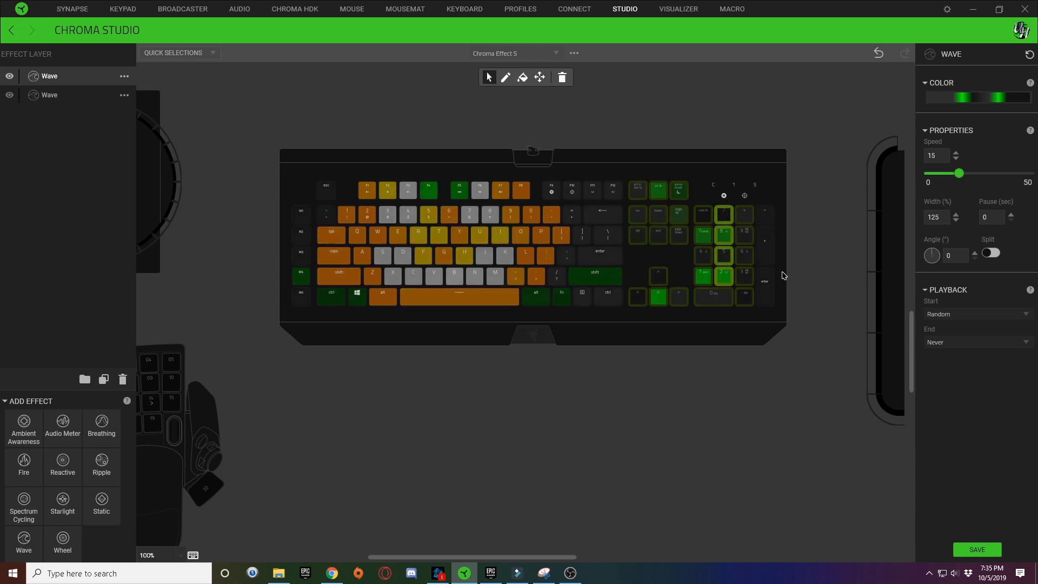
pyautogui.click(991, 95)
pyautogui.click(956, 160)
pyautogui.moveTo(946, 160); pyautogui.dragTo(951, 160)
pyautogui.click(965, 161)
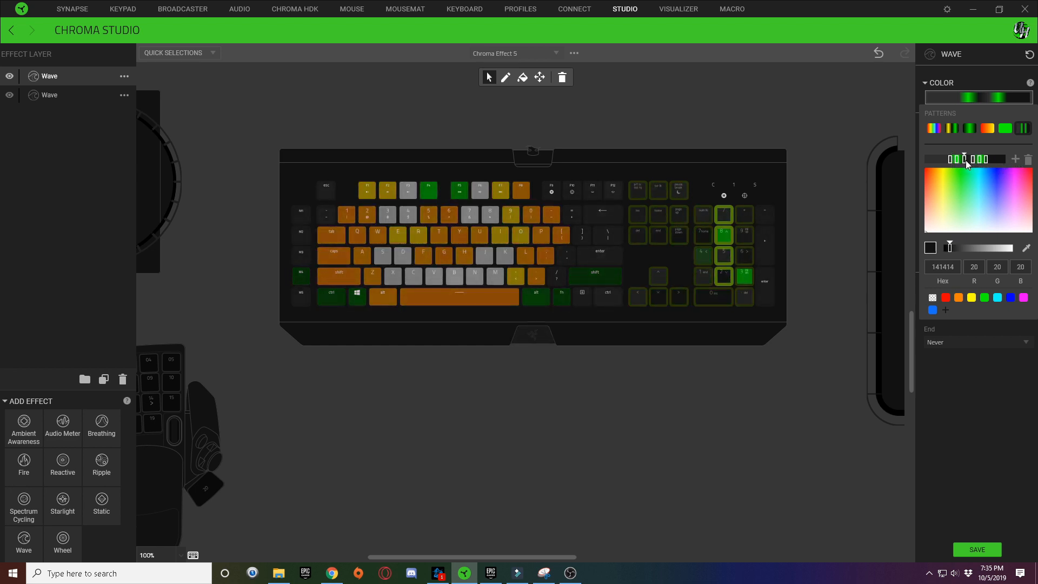
pyautogui.click(970, 160)
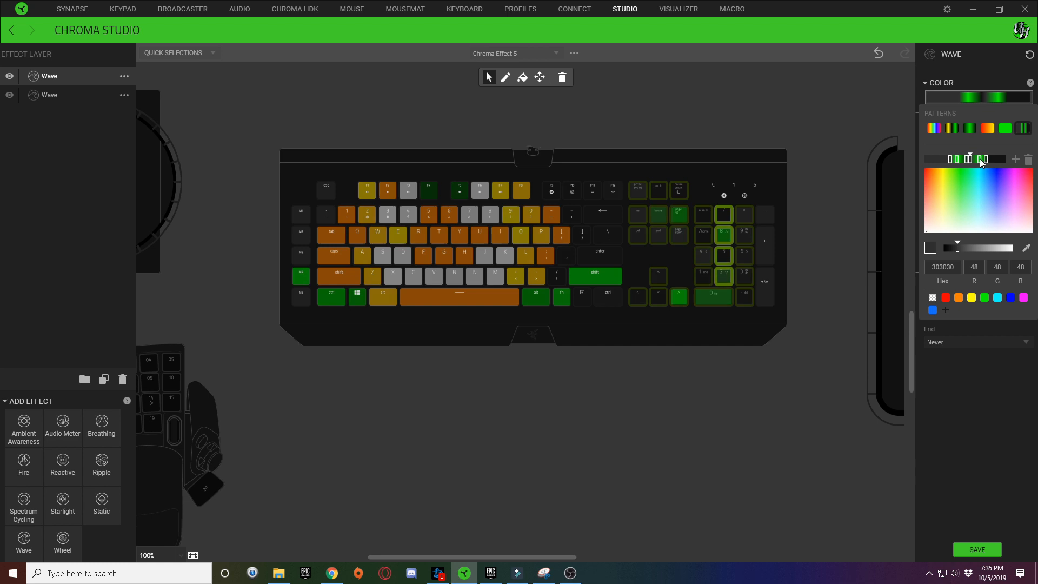
pyautogui.moveTo(955, 160); pyautogui.dragTo(979, 162)
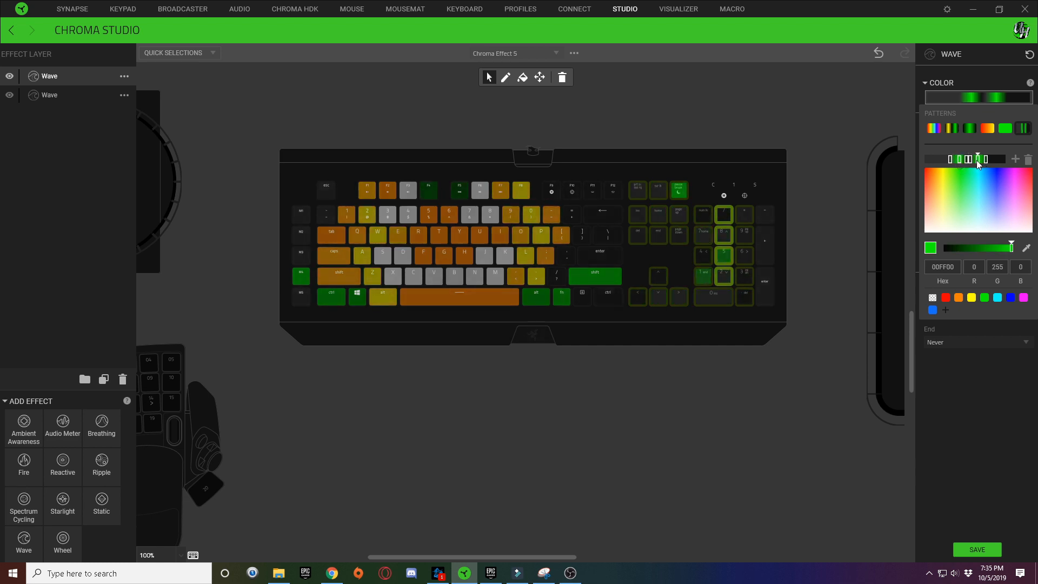
pyautogui.click(969, 161)
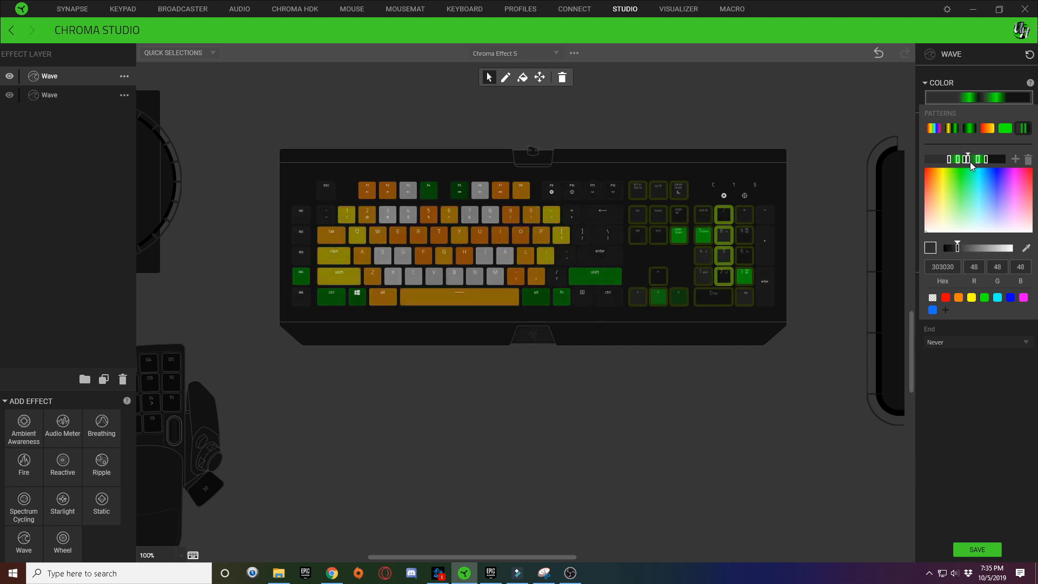
pyautogui.moveTo(978, 160); pyautogui.dragTo(953, 163)
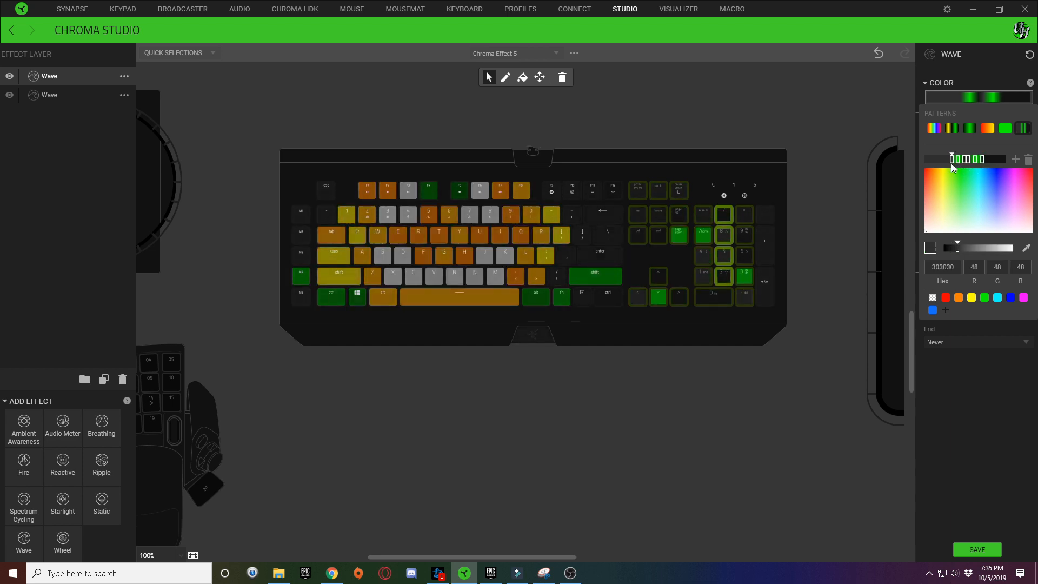
pyautogui.click(985, 550)
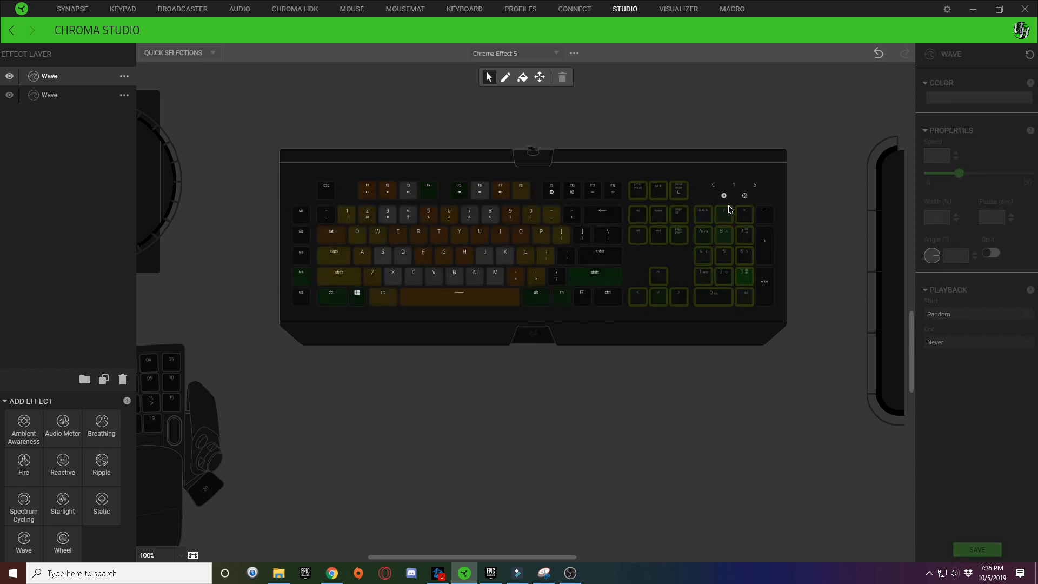
# Give the number pad's *, 9, 6, 3 and . keys the gradient merged into one narrow central green band, and save the effect
pyautogui.moveTo(724, 199); pyautogui.dragTo(720, 268)
pyautogui.moveTo(745, 185); pyautogui.dragTo(748, 315)
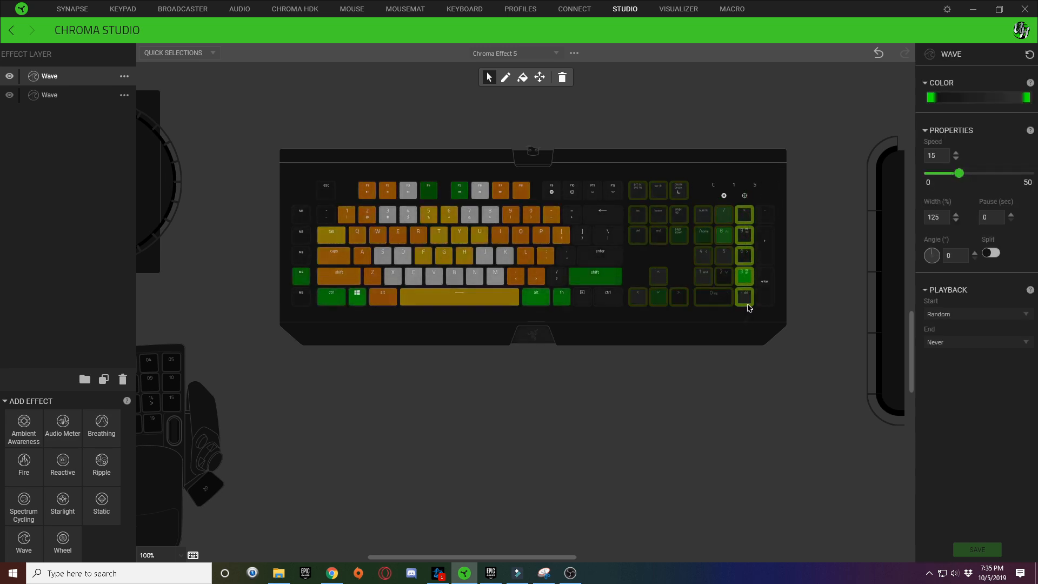
pyautogui.click(988, 97)
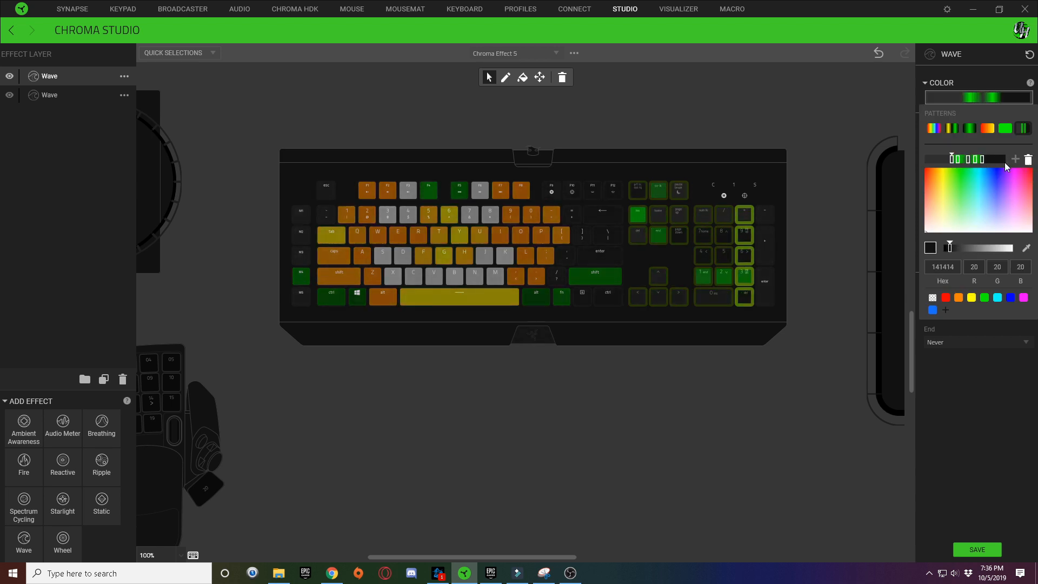
pyautogui.click(1027, 159)
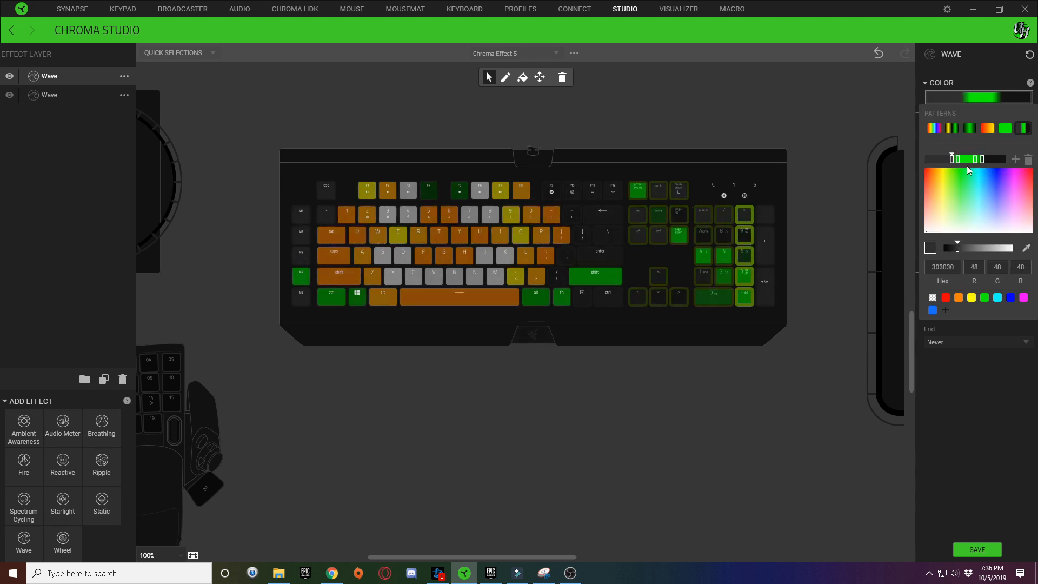
pyautogui.click(975, 160)
pyautogui.moveTo(959, 161); pyautogui.dragTo(974, 161)
pyautogui.click(981, 161)
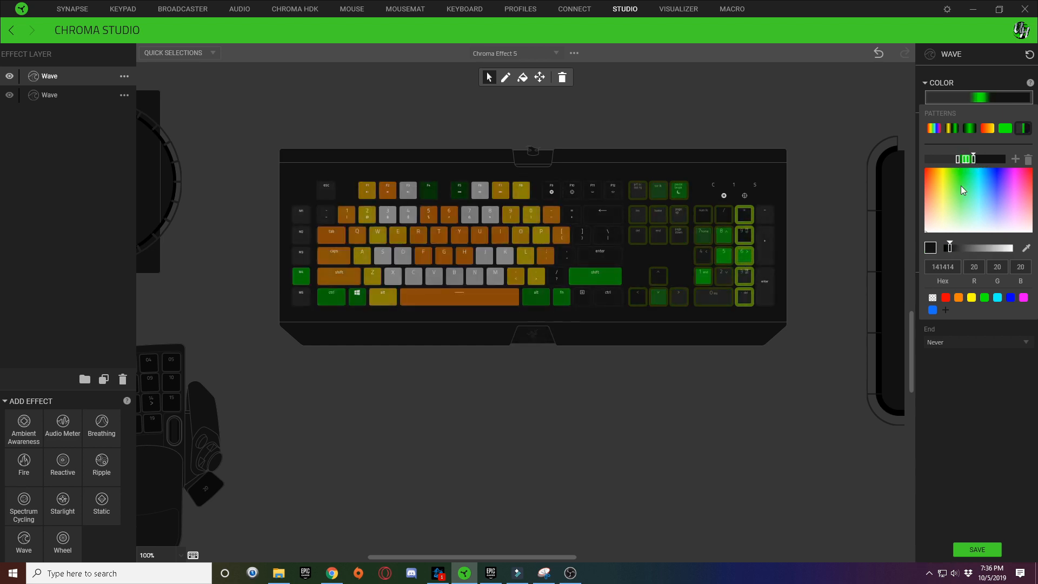
pyautogui.click(990, 550)
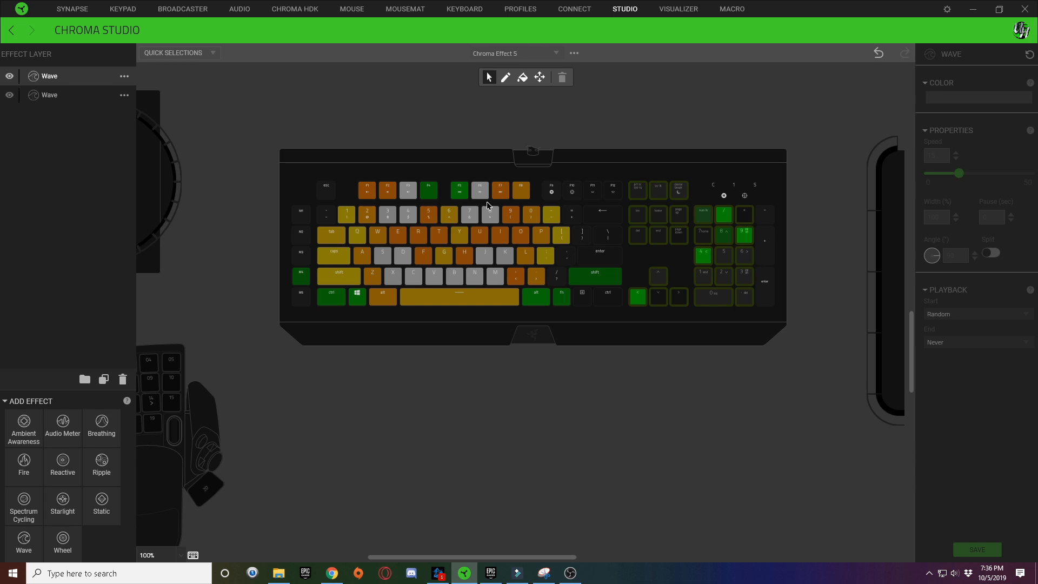
# In the lower Wave layer, copy the M key's white wave onto the keyboard's logo
pyautogui.click(51, 95)
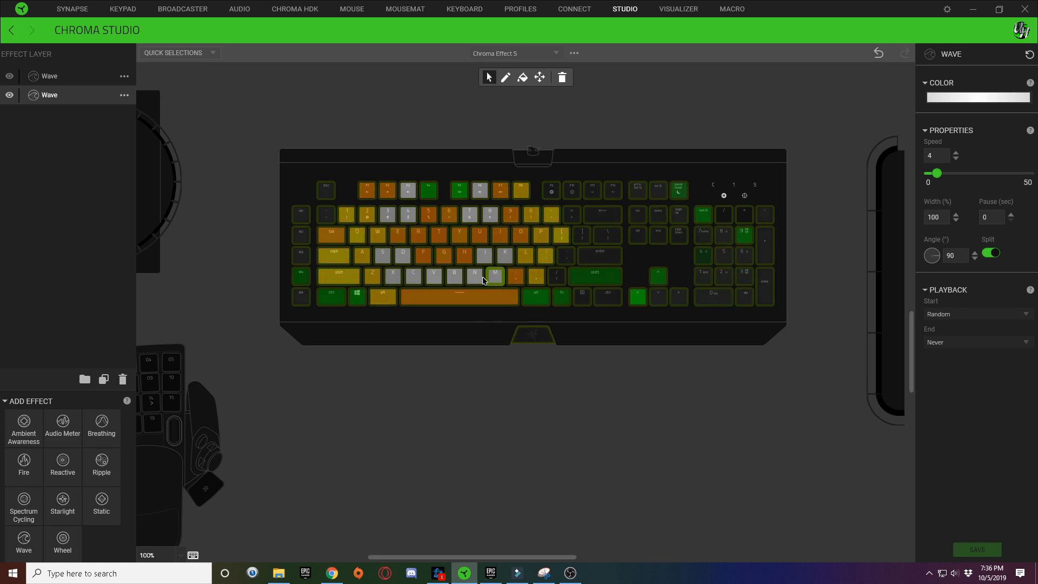
pyautogui.click(543, 341)
pyautogui.click(542, 339)
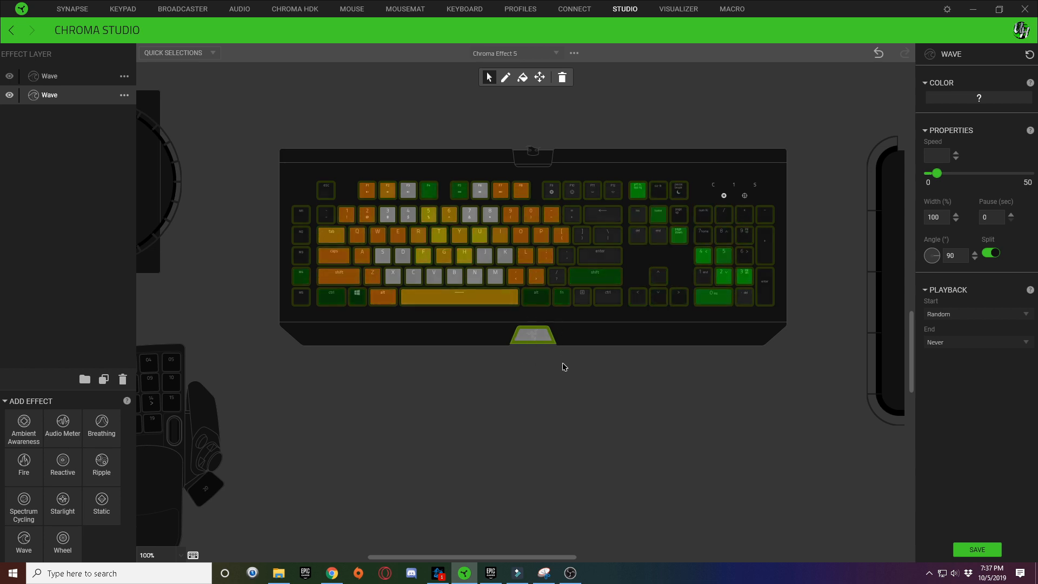
pyautogui.click(541, 339)
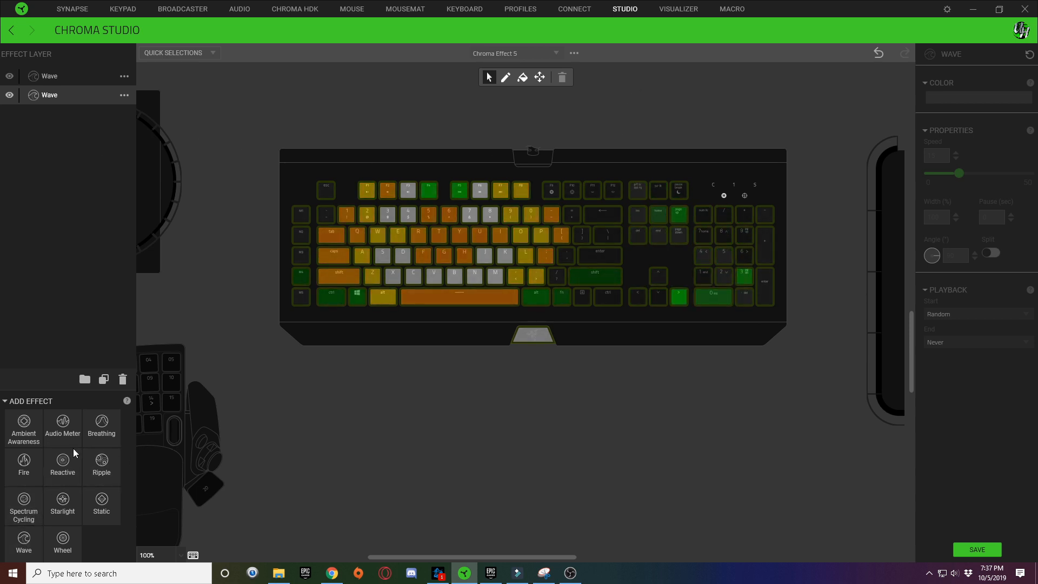
# Add a top Audio Meter layer on the white face keys with the rainbow color pattern and Auto boost, and save the effect
pyautogui.moveTo(130, 290); pyautogui.dragTo(94, 79)
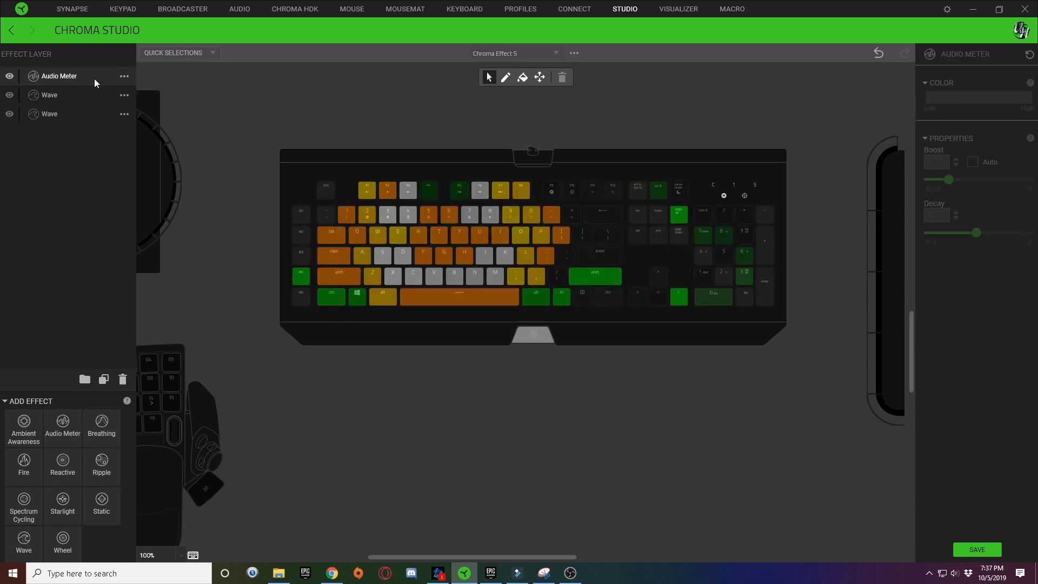
pyautogui.click(61, 82)
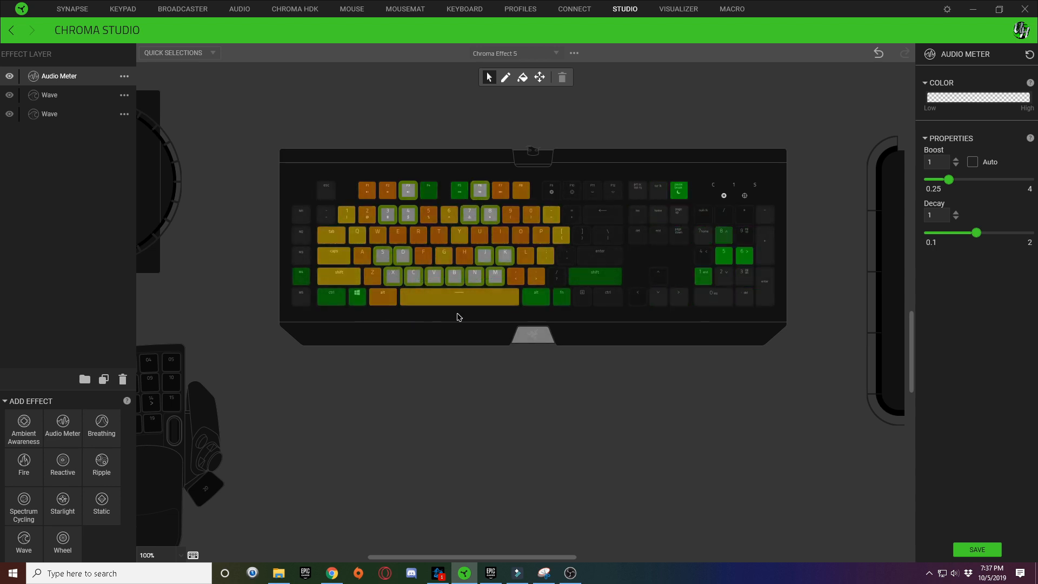
pyautogui.click(952, 99)
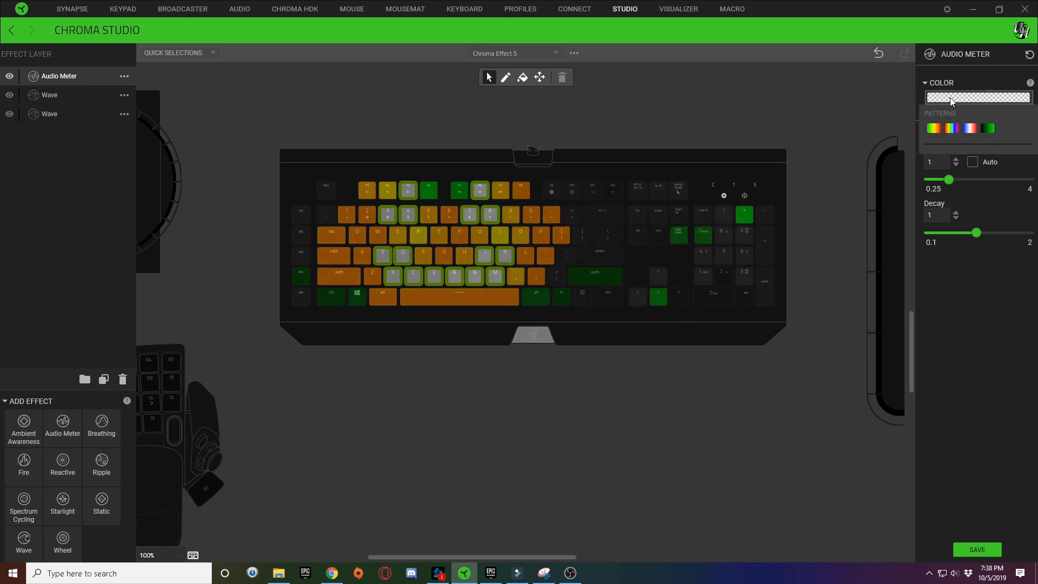
pyautogui.click(952, 128)
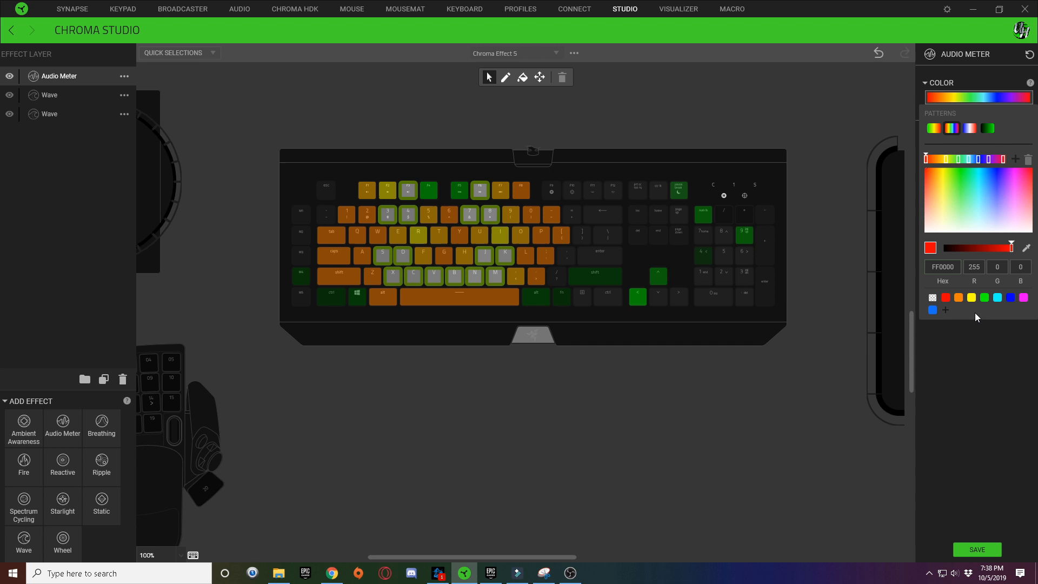
pyautogui.click(1001, 360)
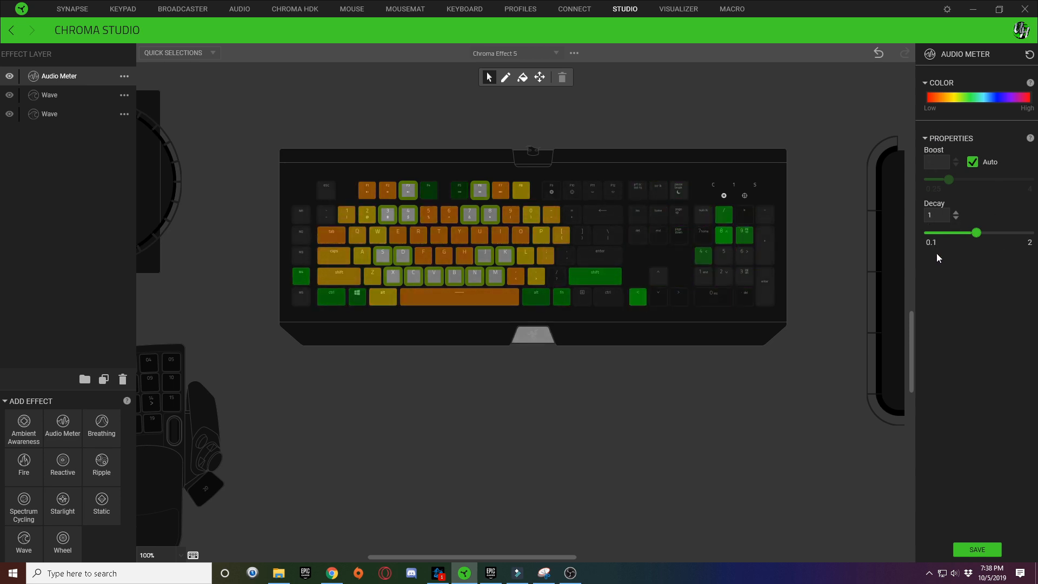
pyautogui.click(972, 163)
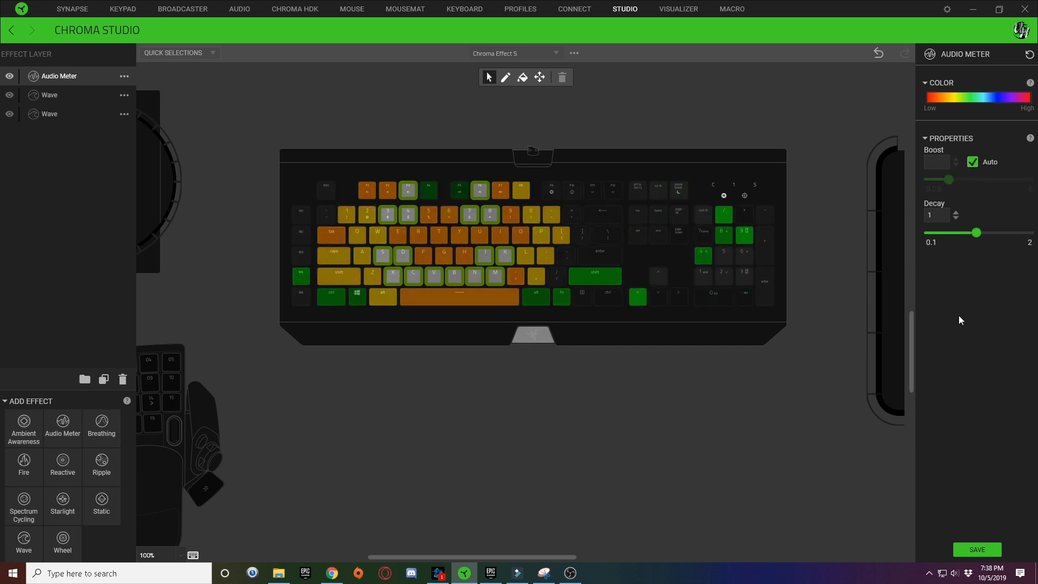
pyautogui.click(984, 550)
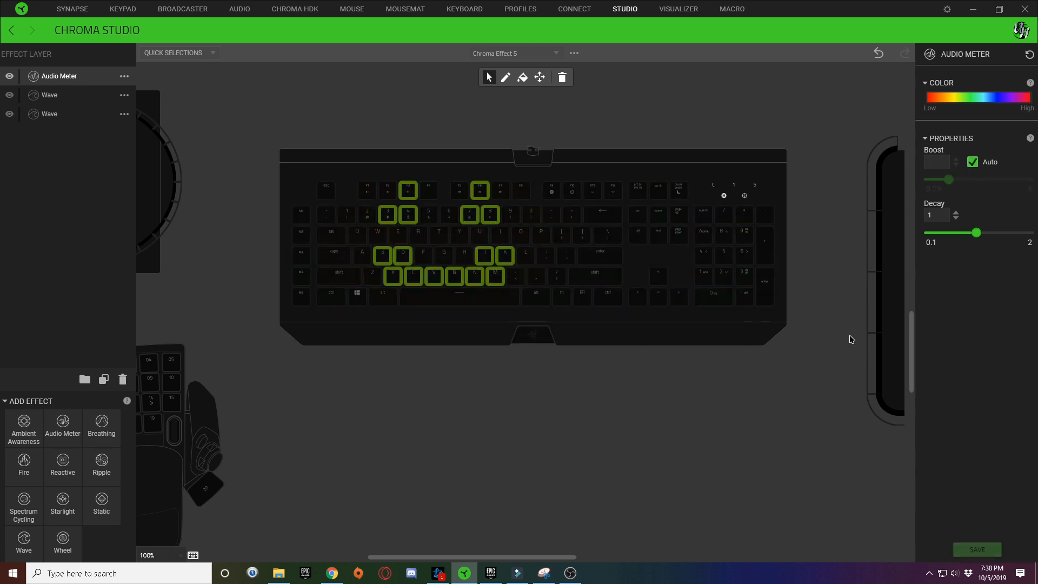
# Copy the M key's Audio Meter effect onto the keyboard's logo
pyautogui.moveTo(497, 282)
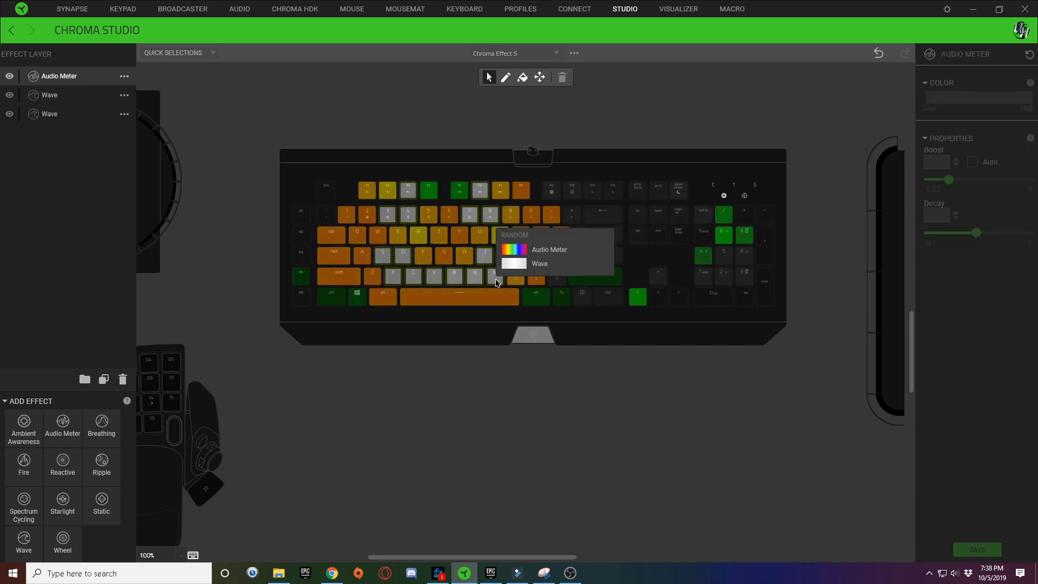
pyautogui.click(496, 282)
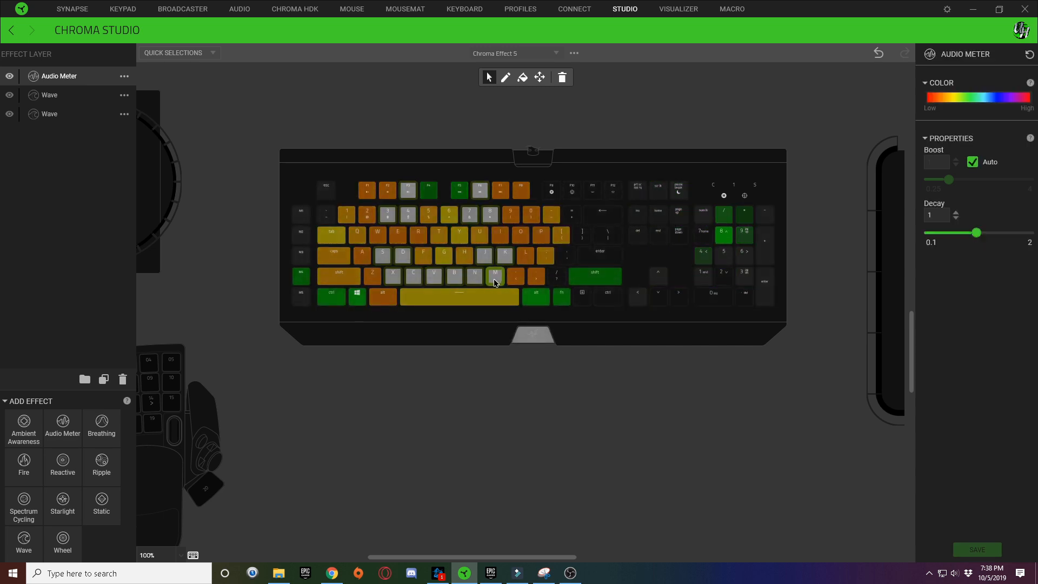
pyautogui.click(534, 344)
pyautogui.click(535, 345)
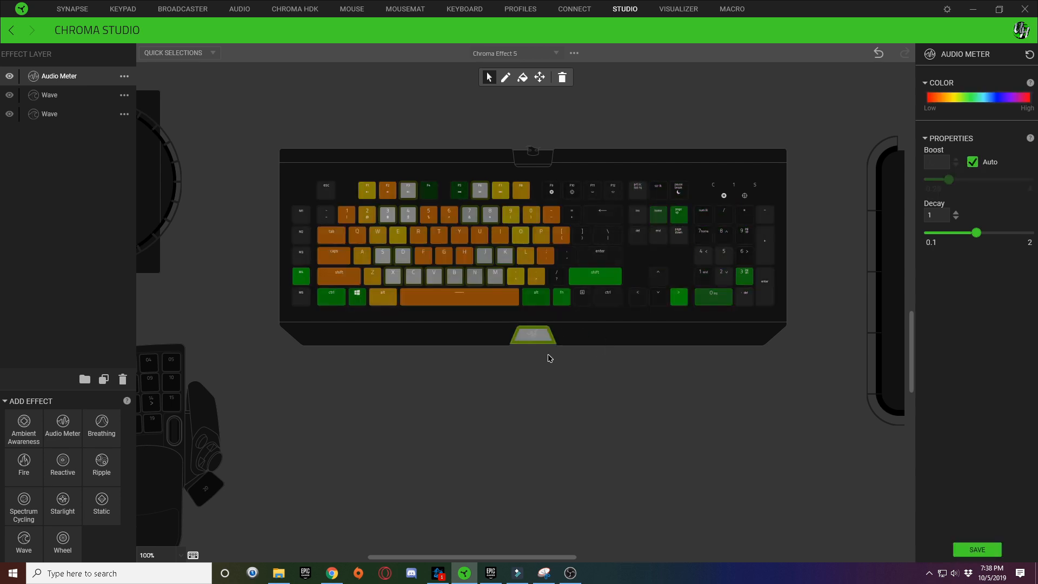
pyautogui.click(578, 361)
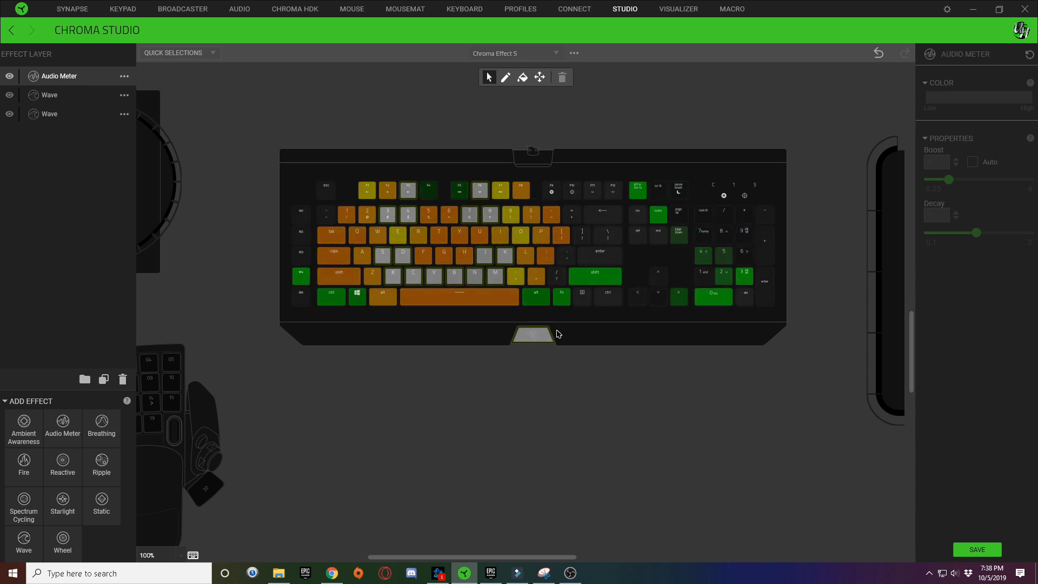
pyautogui.click(535, 340)
pyautogui.click(594, 376)
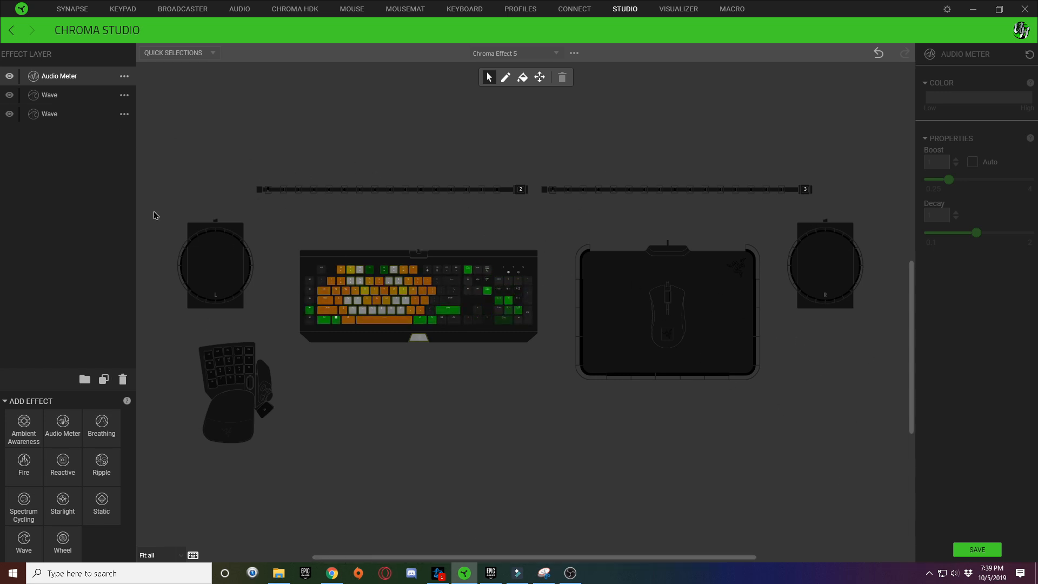
# Duplicate the bottom Wave layer and move the copy to the bottom of the layer stack
pyautogui.click(63, 116)
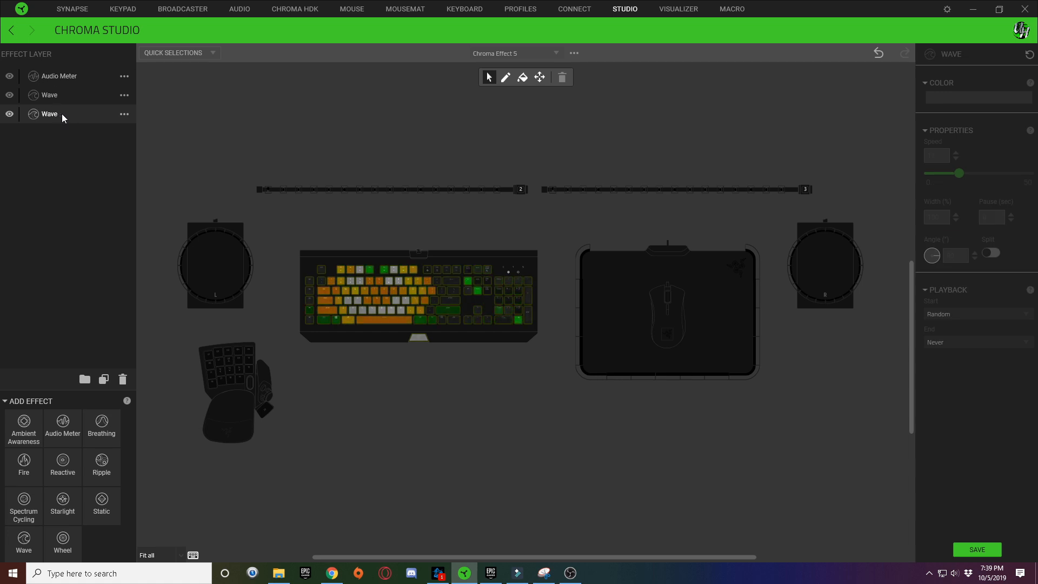
pyautogui.rightClick(68, 113)
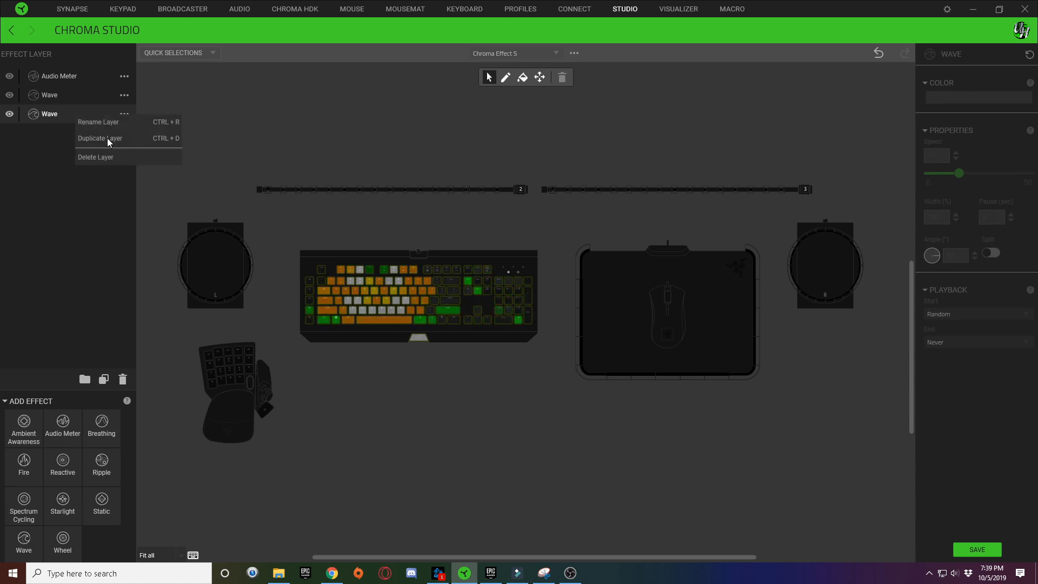
pyautogui.click(112, 142)
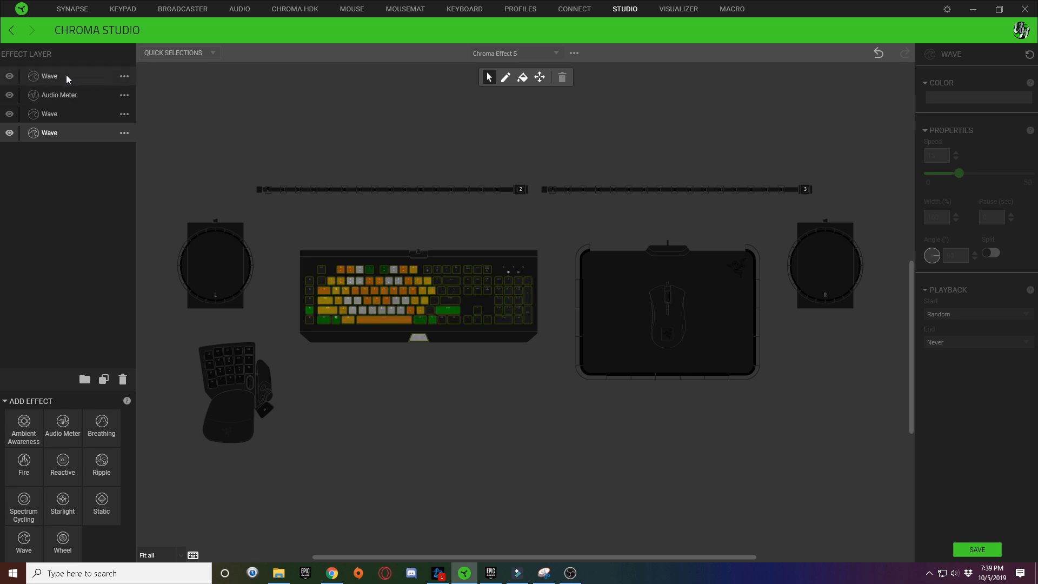
pyautogui.moveTo(66, 76); pyautogui.dragTo(62, 138)
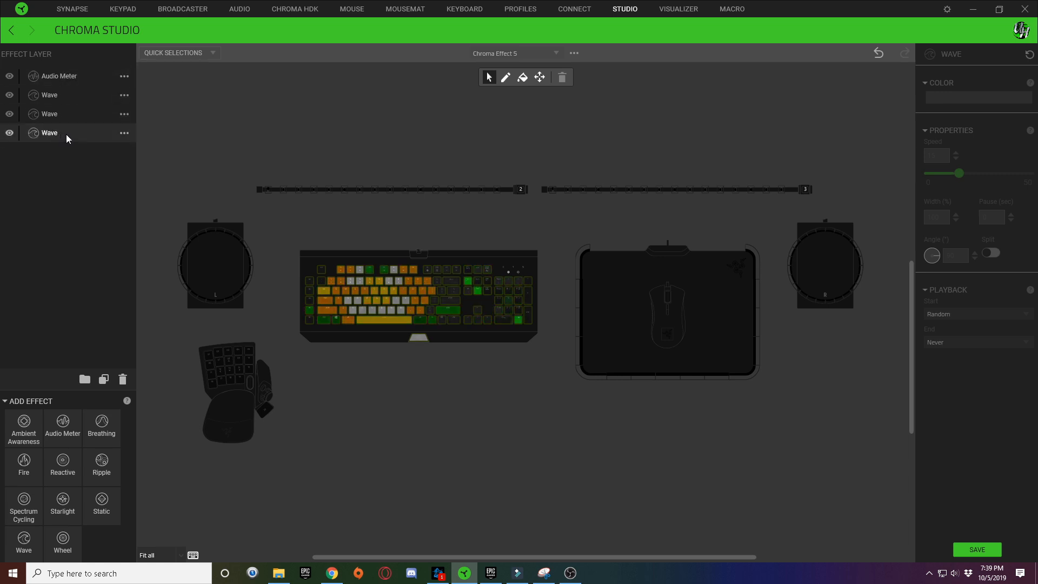
# Rename the bottom Wave layer as Peripherals
pyautogui.doubleClick(66, 133)
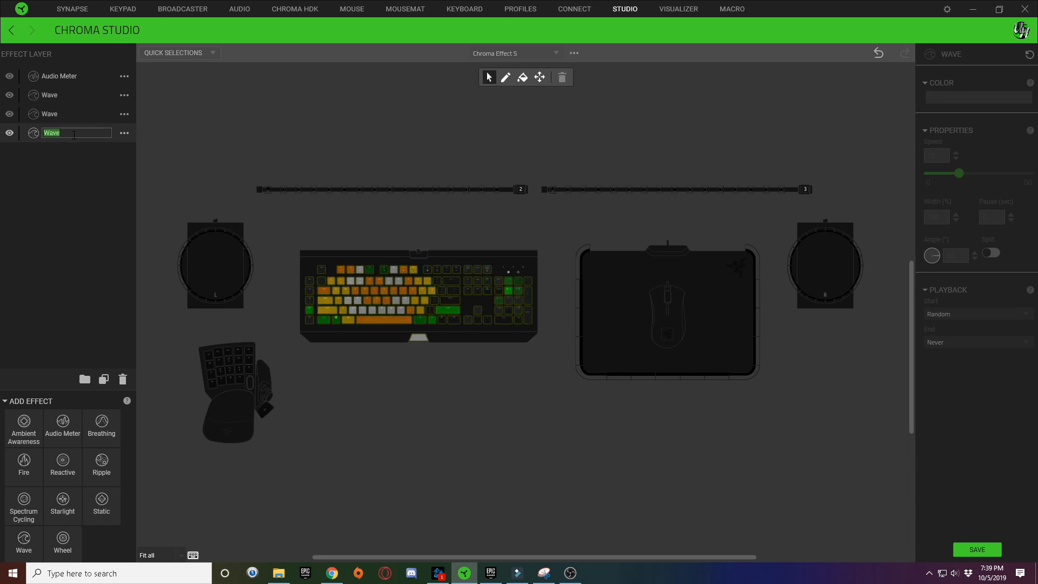
pyautogui.write('Peripherals')
pyautogui.press('Return')
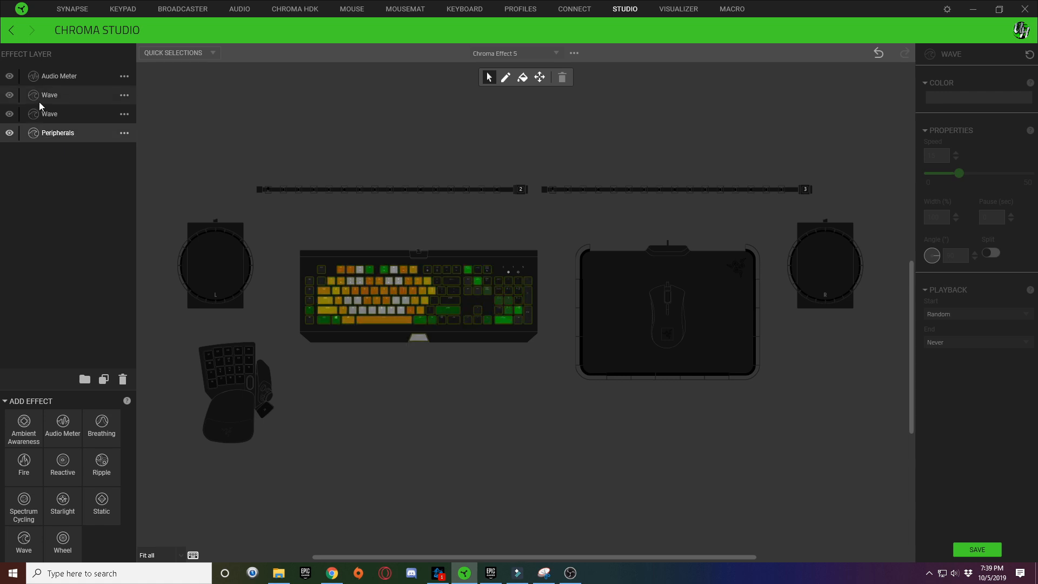
# In the Peripherals layer, copy the keyboard's orange-and-yellow wave onto the keypad, both ring lights, both LED strips, the mousemat and the mouse
pyautogui.click(422, 293)
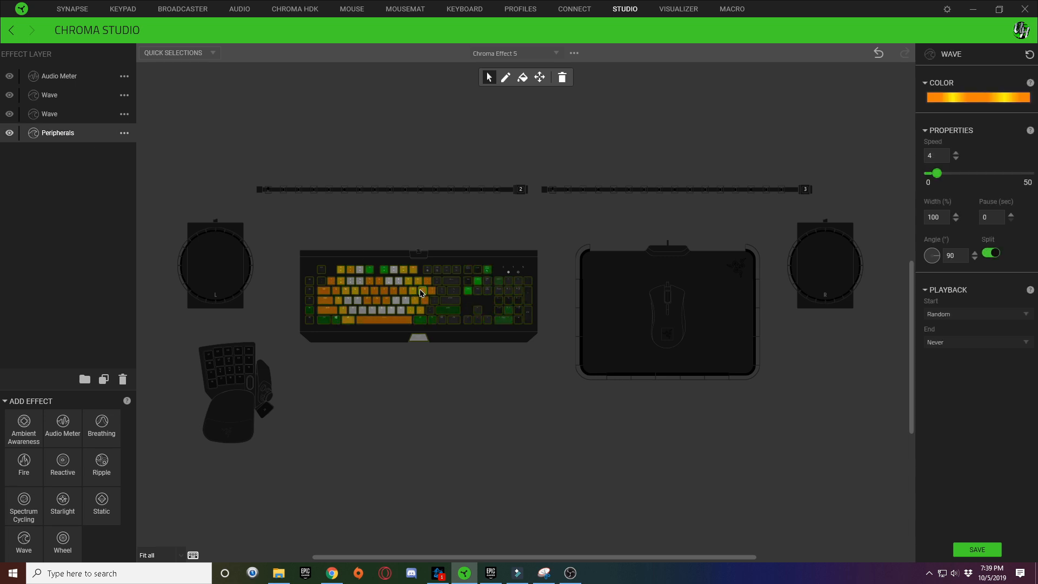
pyautogui.moveTo(421, 289)
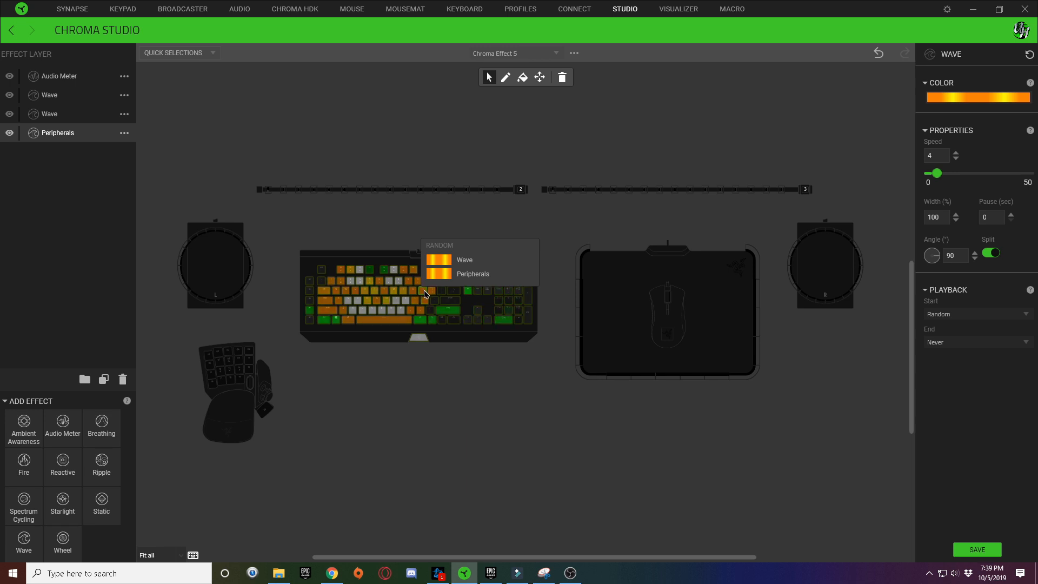
pyautogui.moveTo(181, 209); pyautogui.dragTo(289, 430)
pyautogui.moveTo(243, 197); pyautogui.dragTo(851, 166)
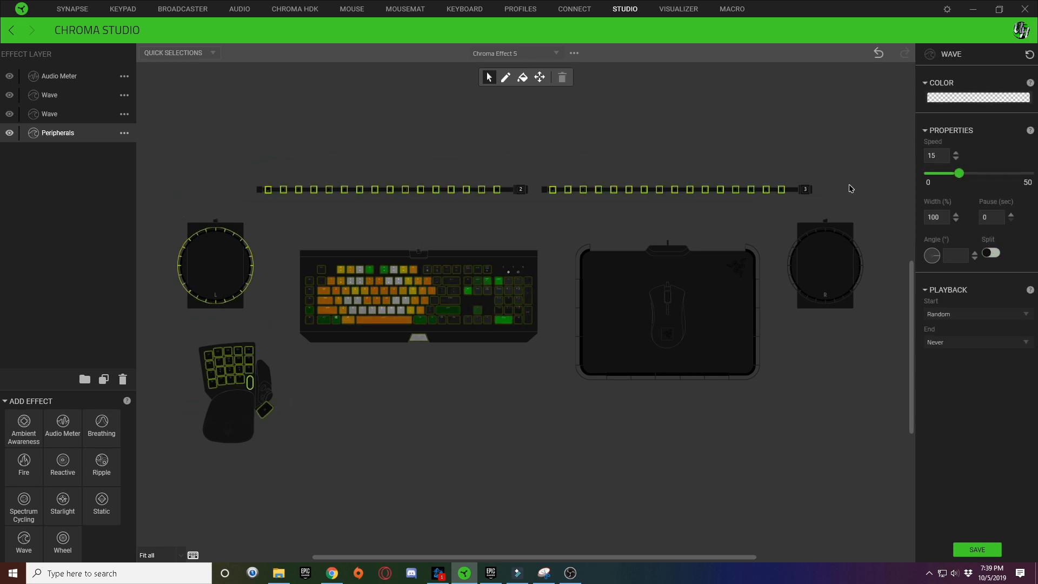
pyautogui.moveTo(790, 233); pyautogui.dragTo(816, 357)
pyautogui.moveTo(560, 232); pyautogui.dragTo(775, 428)
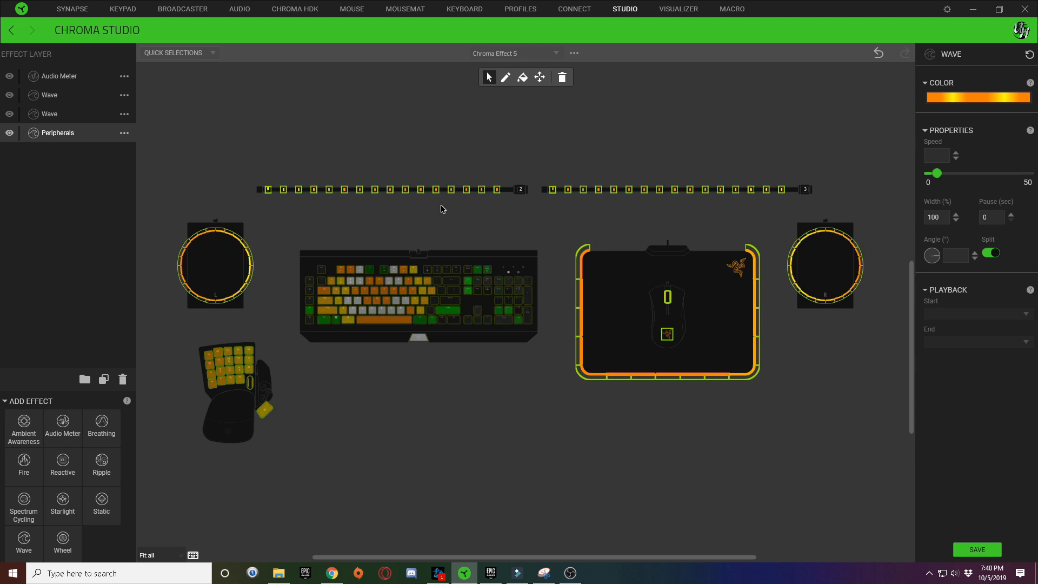
# Copy the keyboard's green stem wave onto the upper arcs of both ring lights, the keypad's stem keys and the mouse's scroll wheel
pyautogui.click(385, 269)
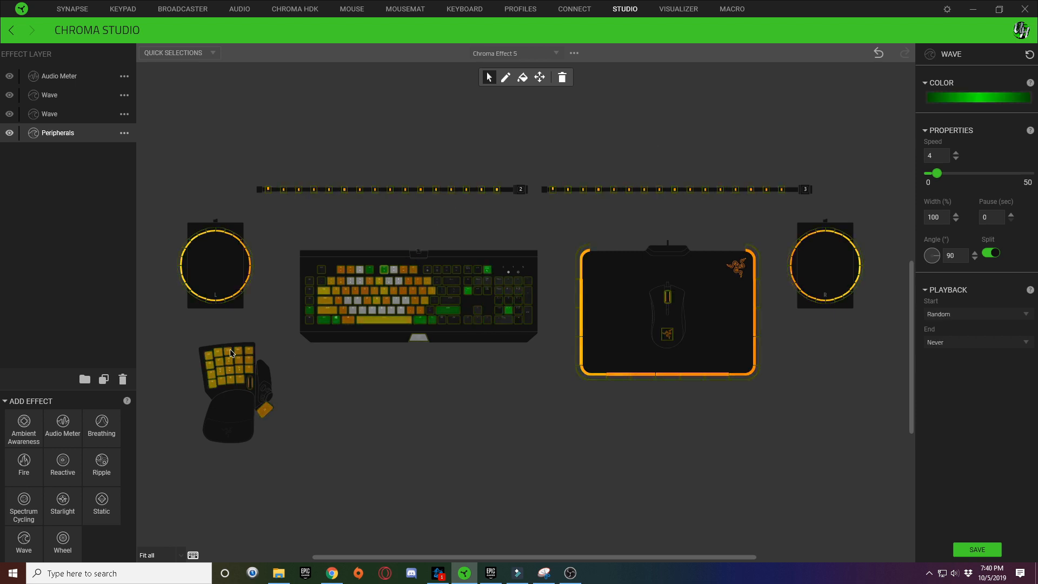
pyautogui.click(555, 262)
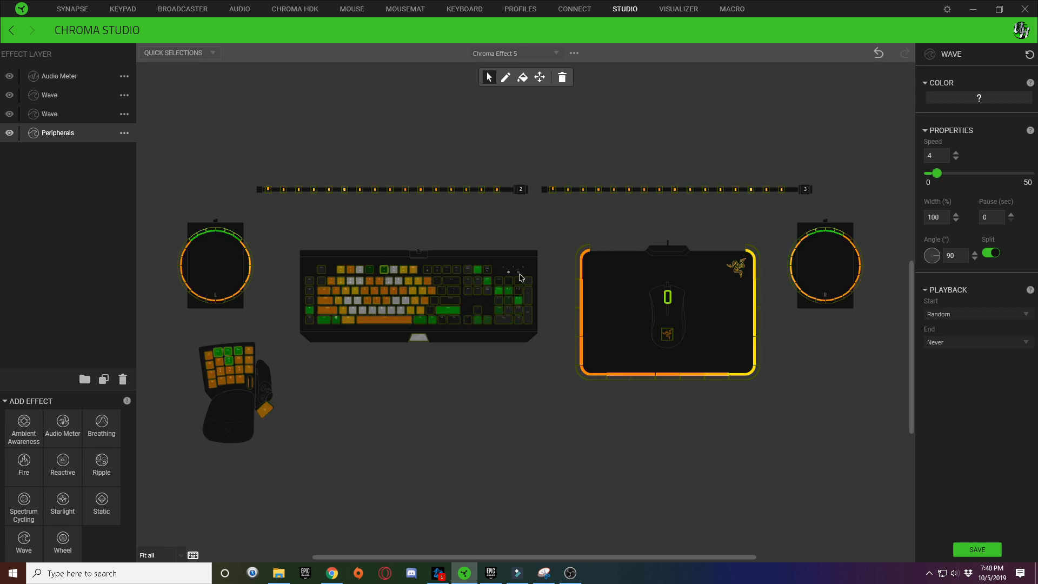
pyautogui.click(572, 220)
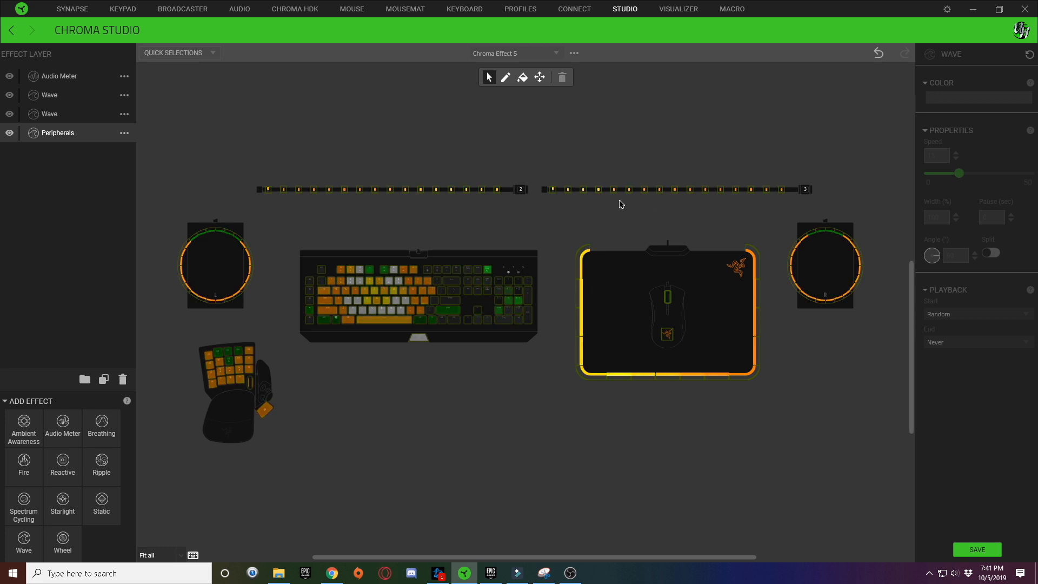
# Duplicate the upper Wave layer and move the copy directly above the Peripherals layer
pyautogui.click(79, 95)
pyautogui.rightClick(87, 96)
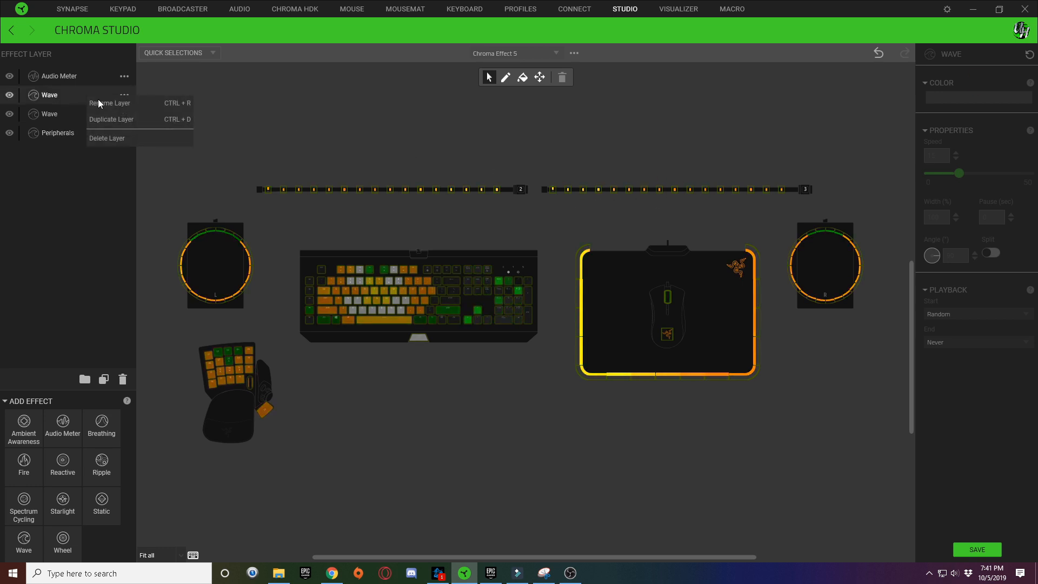
pyautogui.click(106, 119)
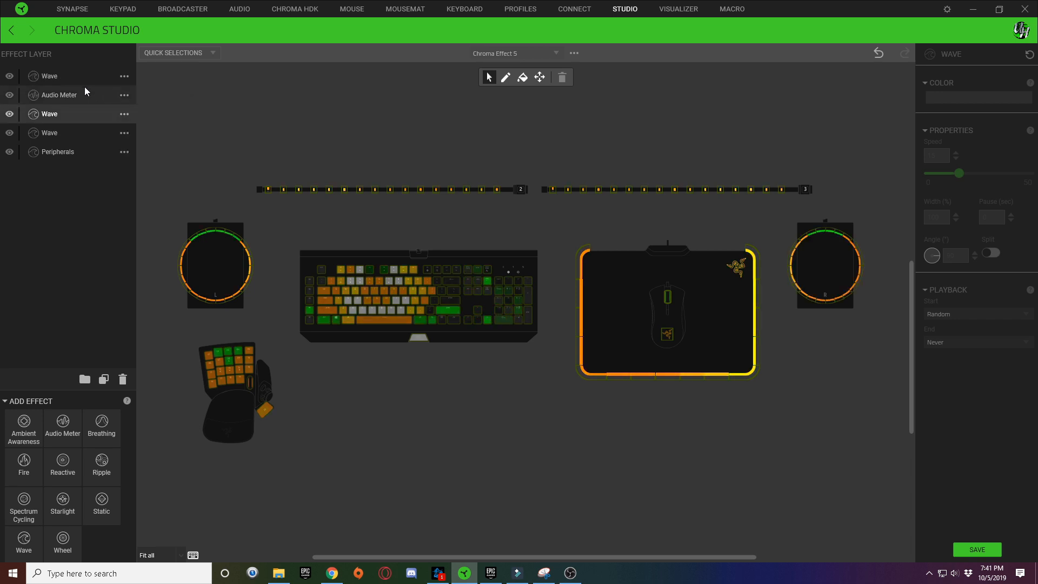
pyautogui.moveTo(68, 76); pyautogui.dragTo(69, 138)
# Rename the duplicated Wave layer above Peripherals as peripherals 2
pyautogui.doubleClick(63, 133)
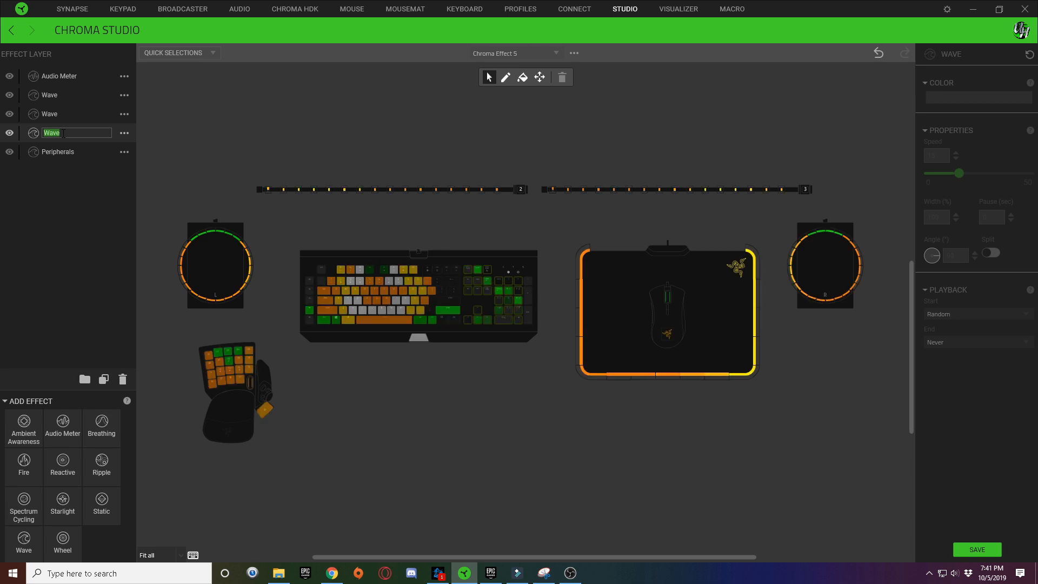
pyautogui.write('peripherals 2')
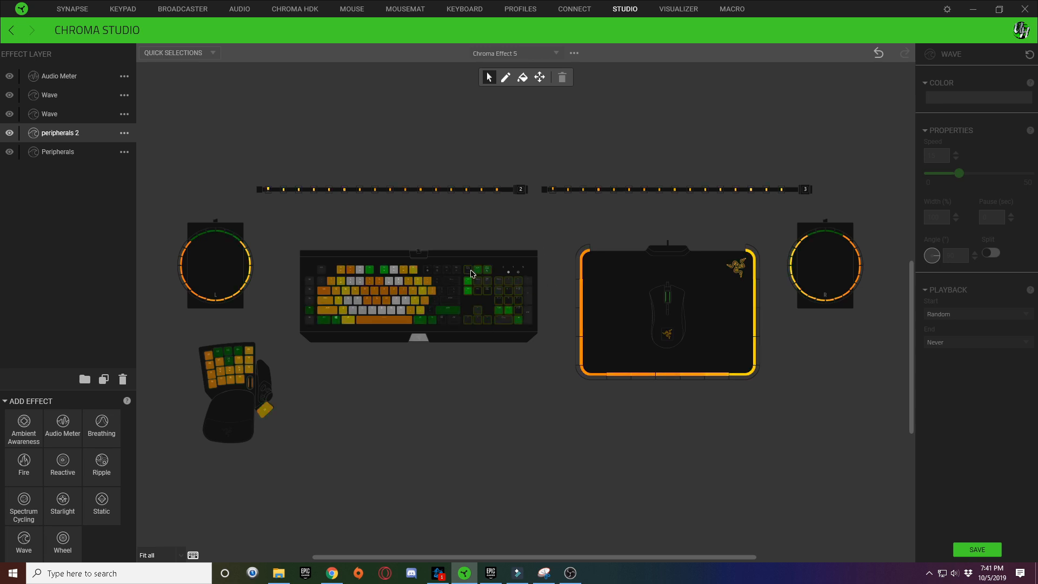
# In peripherals 2, copy the green waves of the Print Screen, Scroll Lock and Pause keys onto the first three LEDs of strip 3
pyautogui.click(554, 190)
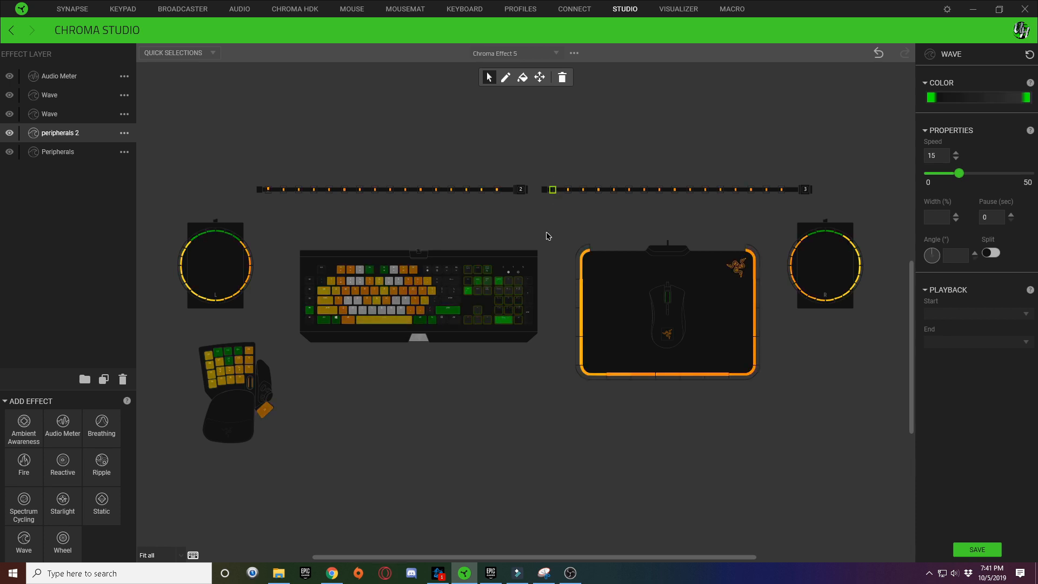
pyautogui.click(479, 270)
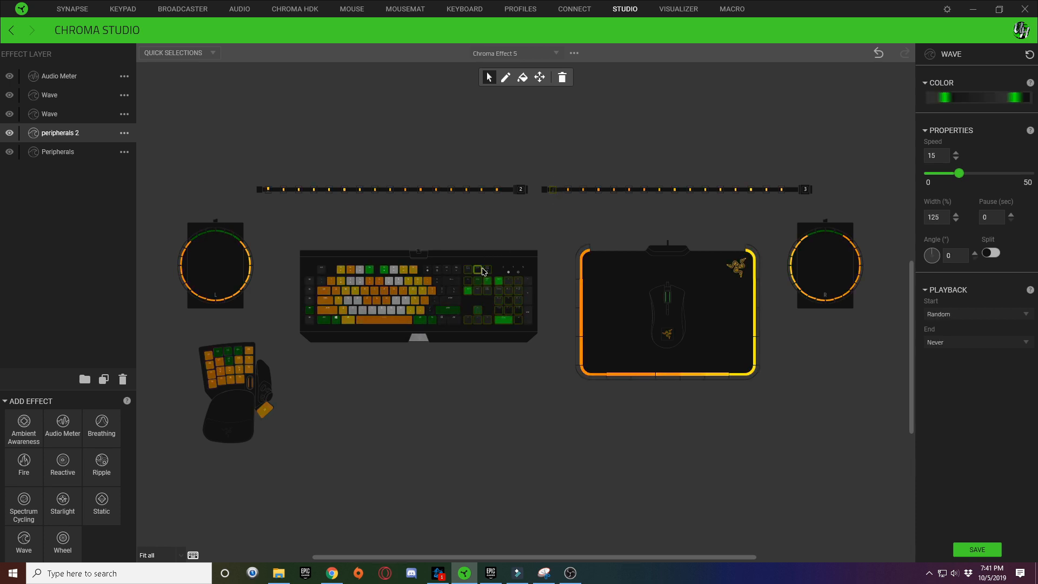
pyautogui.click(568, 190)
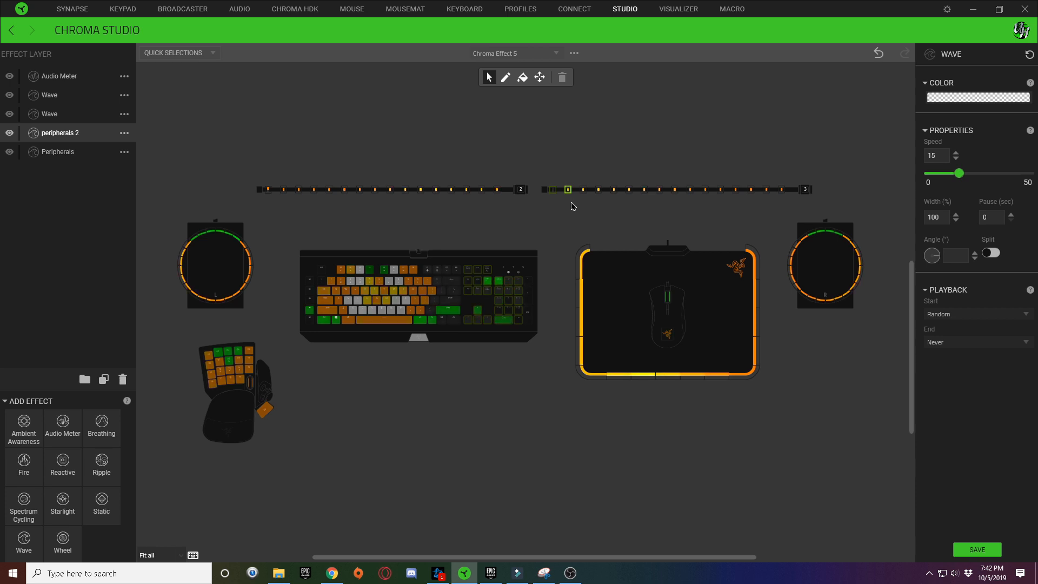
pyautogui.hotkey('ctrl', 'v')
pyautogui.click(489, 273)
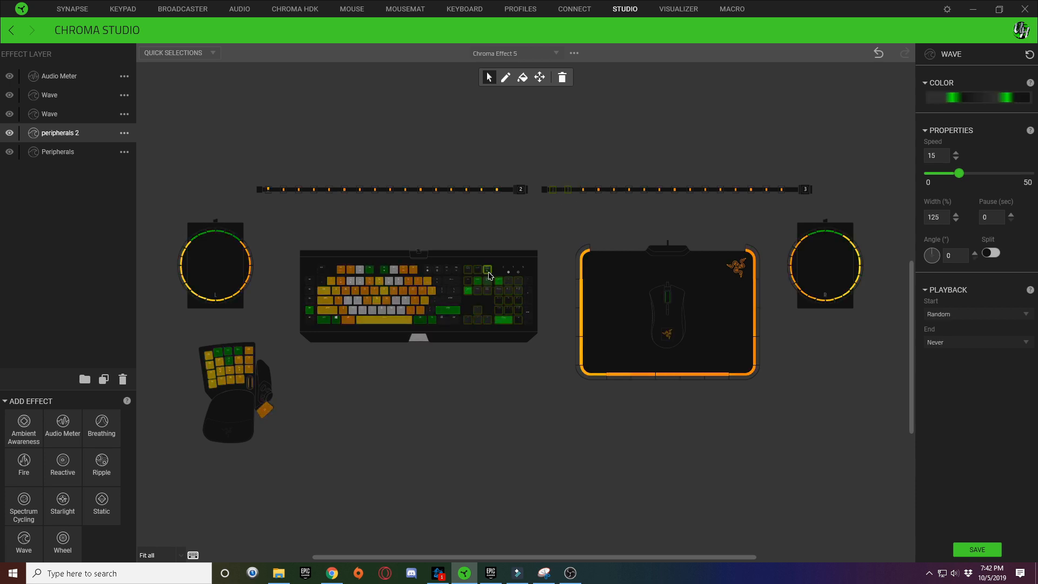
pyautogui.click(584, 191)
pyautogui.hotkey('ctrl', 'v')
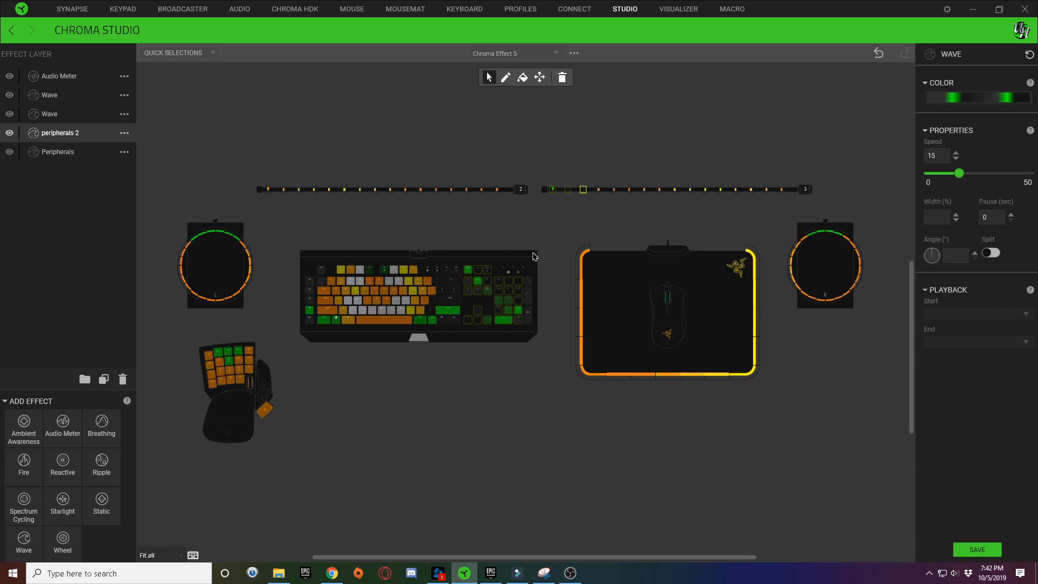
# Copy the green waves of the number pad's top-row Num Lock, slash and asterisk keys onto LEDs four to six of strip 3
pyautogui.click(495, 283)
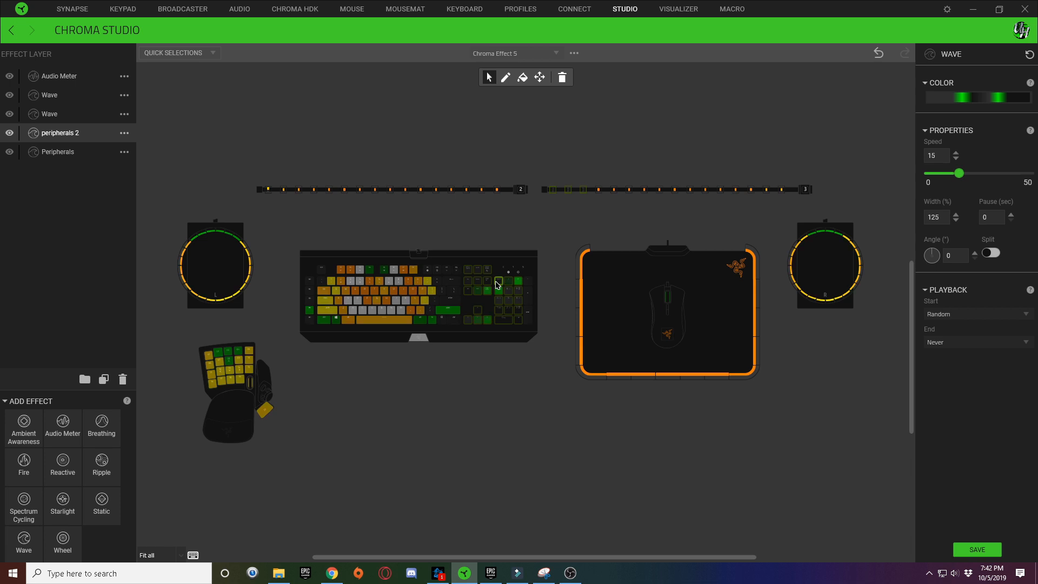
pyautogui.click(599, 190)
pyautogui.hotkey('ctrl', 'v')
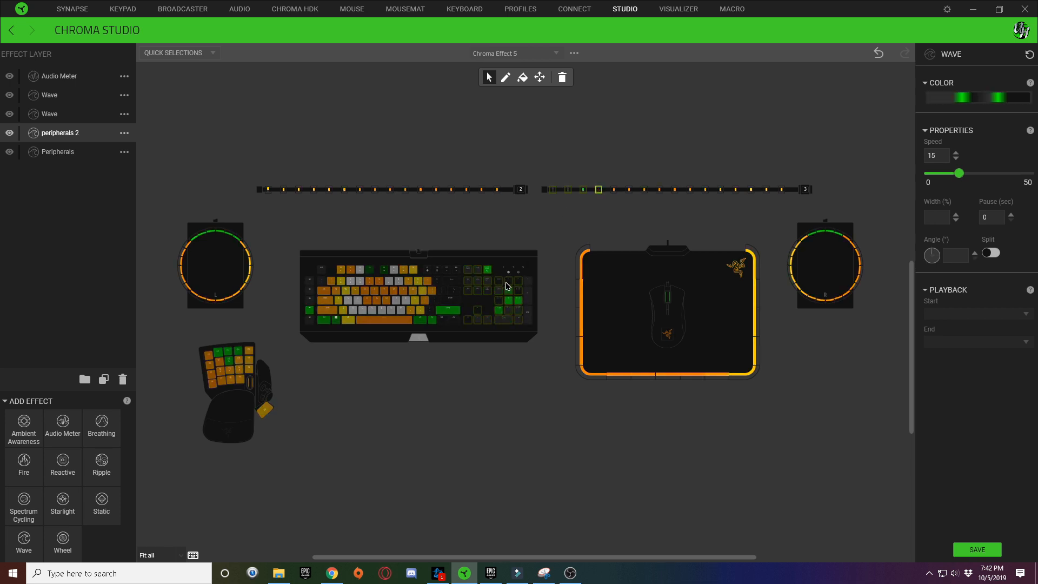
pyautogui.click(508, 282)
pyautogui.click(614, 189)
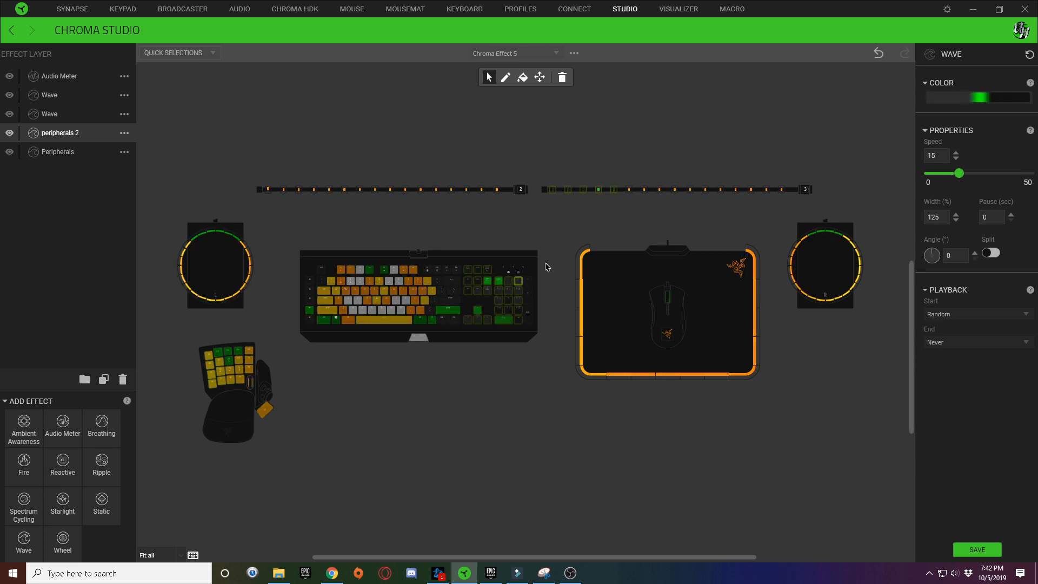
pyautogui.click(630, 190)
pyautogui.hotkey('ctrl', 'v')
# Remove the wave effect from the whole keyboard in both the peripherals 2 and Peripherals layers
pyautogui.click(487, 257)
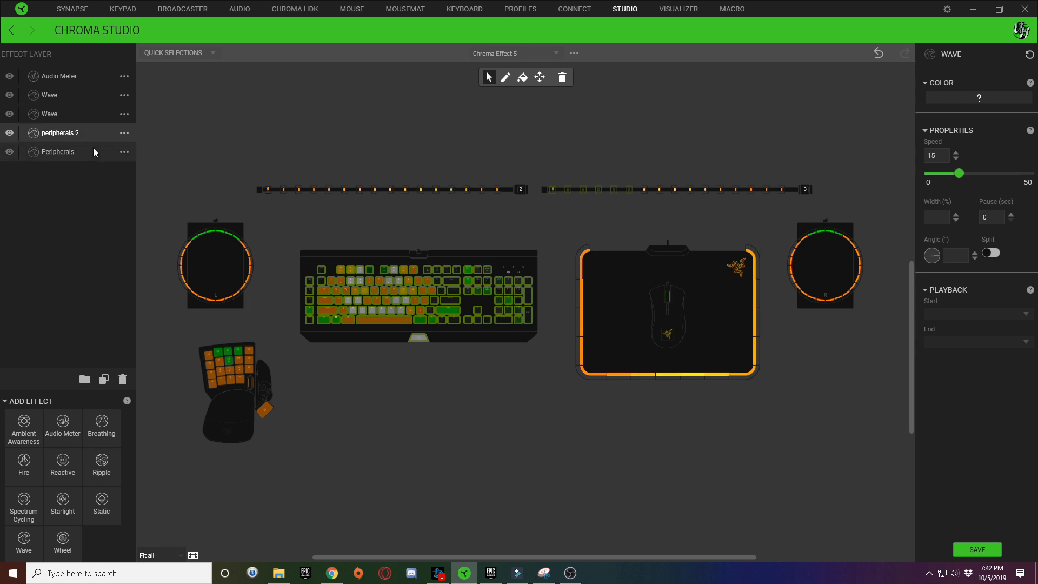
pyautogui.click(57, 133)
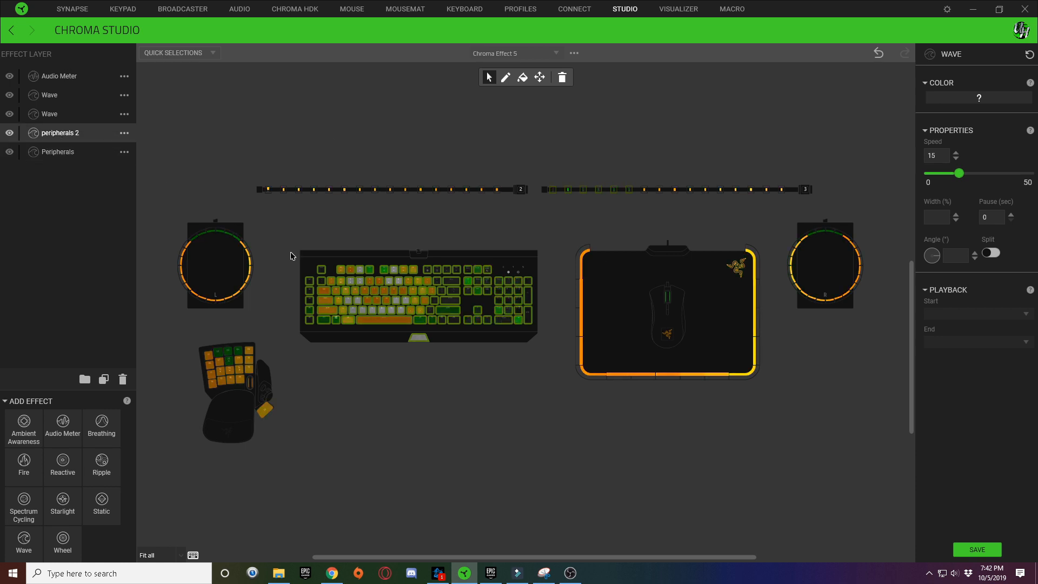
pyautogui.click(546, 386)
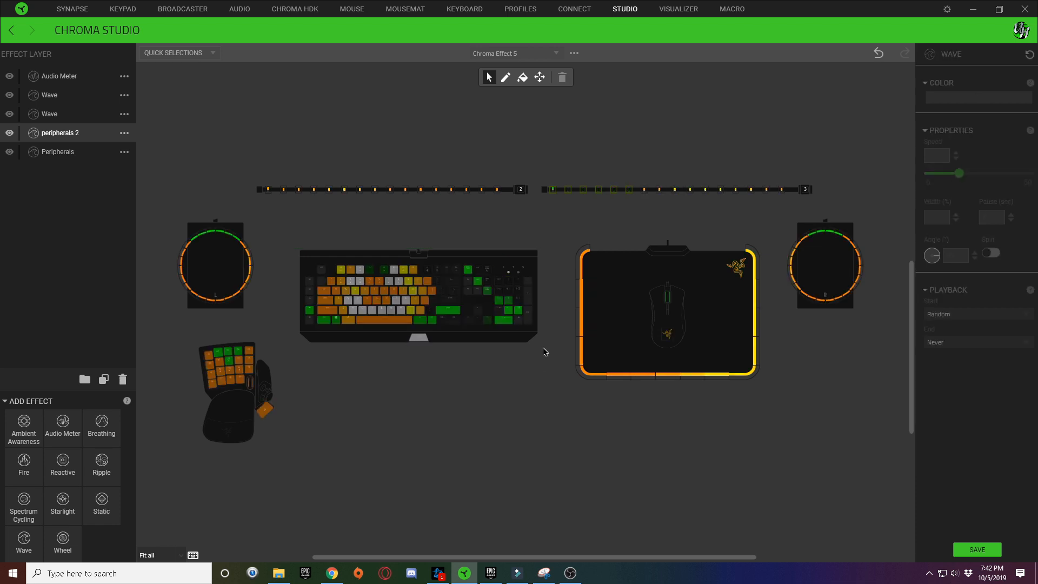
pyautogui.click(73, 154)
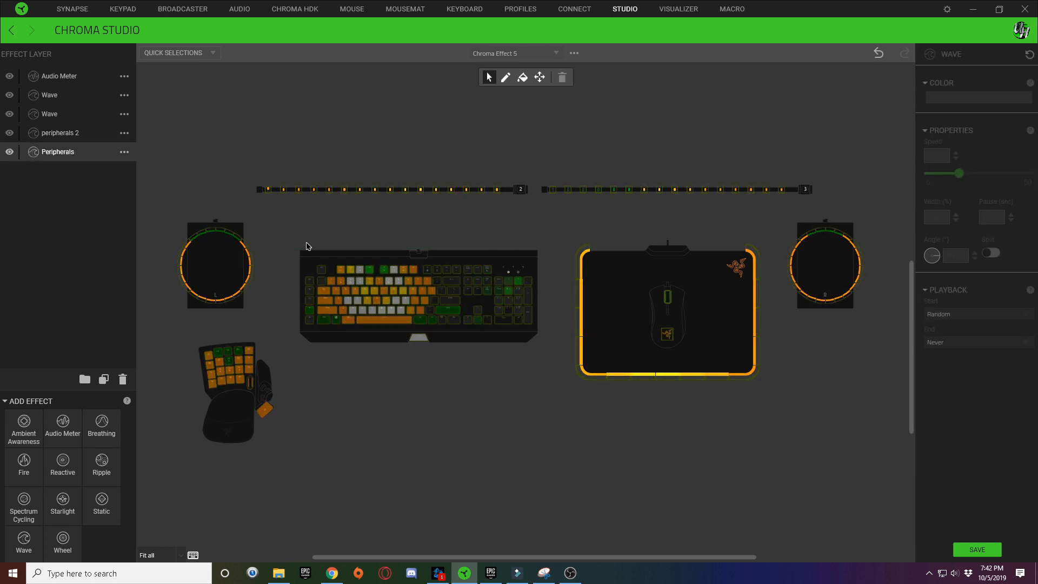
pyautogui.click(545, 385)
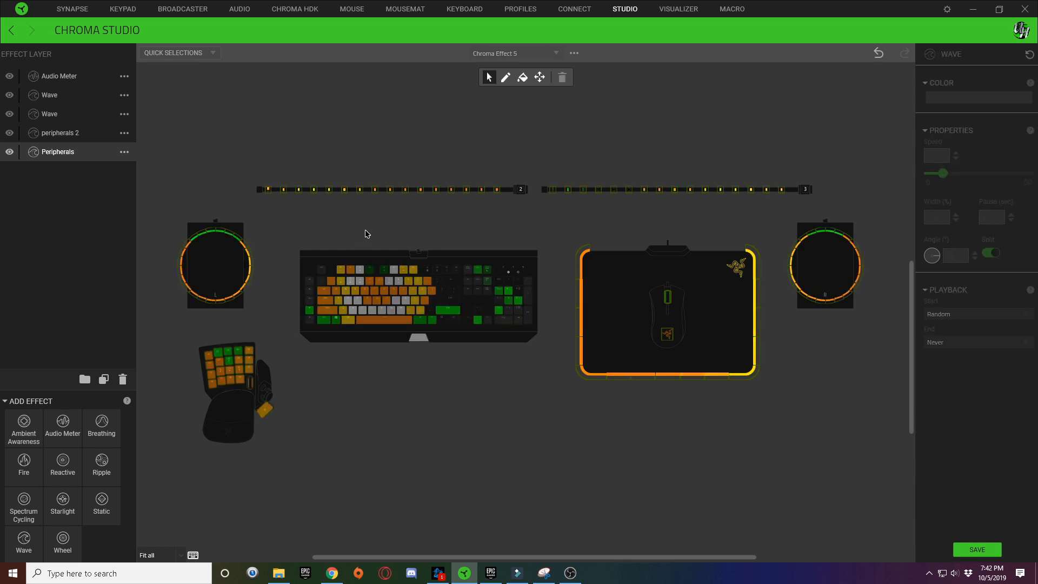